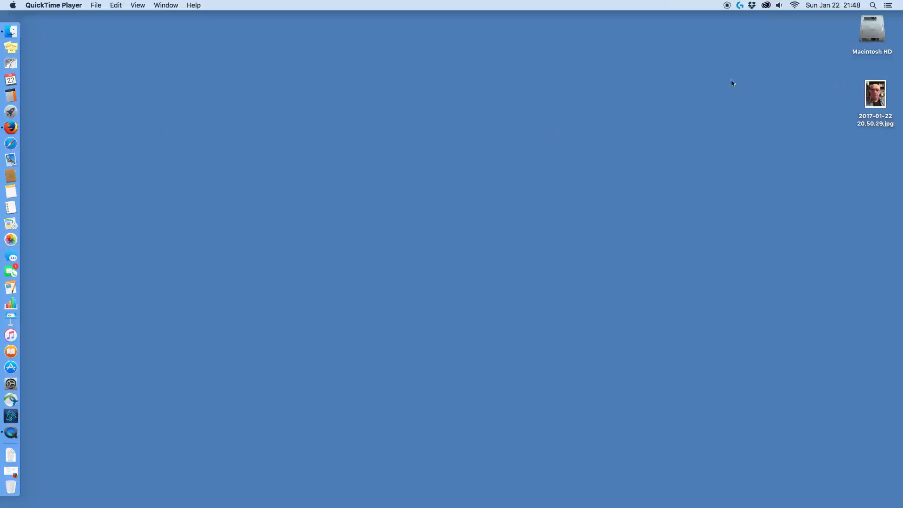
Step: Open the desktop photo 2017-01-22 20.50.29.jpg in Adobe Photoshop CC 2017
{"action": "mouse_move", "coordinate": [877, 101]}
{"action": "left_mouse_down"}
{"action": "mouse_move", "coordinate": [588, 136]}
{"action": "mouse_move", "coordinate": [111, 146]}
{"action": "mouse_move", "coordinate": [39, 188]}
{"action": "mouse_move", "coordinate": [30, 214]}
{"action": "mouse_move", "coordinate": [36, 234]}
{"action": "mouse_move", "coordinate": [44, 165]}
{"action": "mouse_move", "coordinate": [36, 159]}
{"action": "mouse_move", "coordinate": [246, 163]}
{"action": "mouse_move", "coordinate": [778, 135]}
{"action": "mouse_move", "coordinate": [878, 101]}
{"action": "left_mouse_up"}
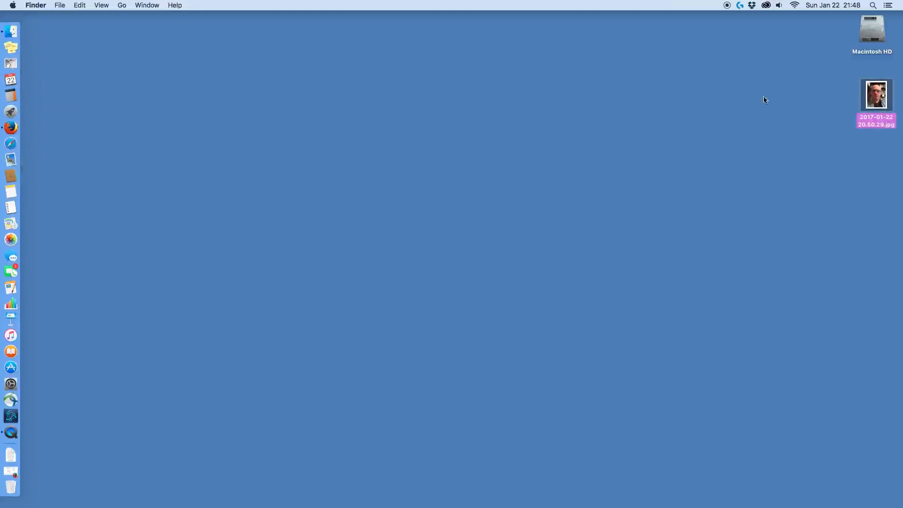
{"action": "left_click_drag", "start_coordinate": [874, 96], "coordinate": [871, 92]}
{"action": "right_click", "coordinate": [871, 92]}
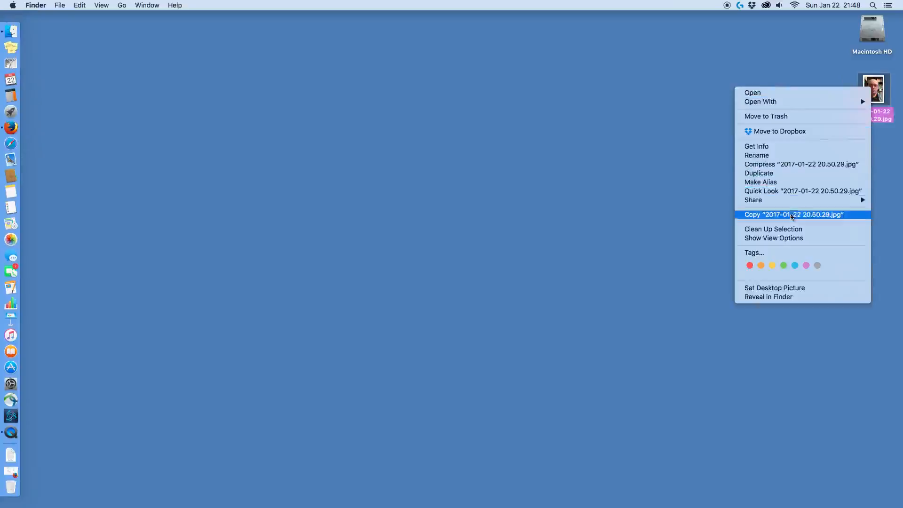
{"action": "mouse_move", "coordinate": [788, 104]}
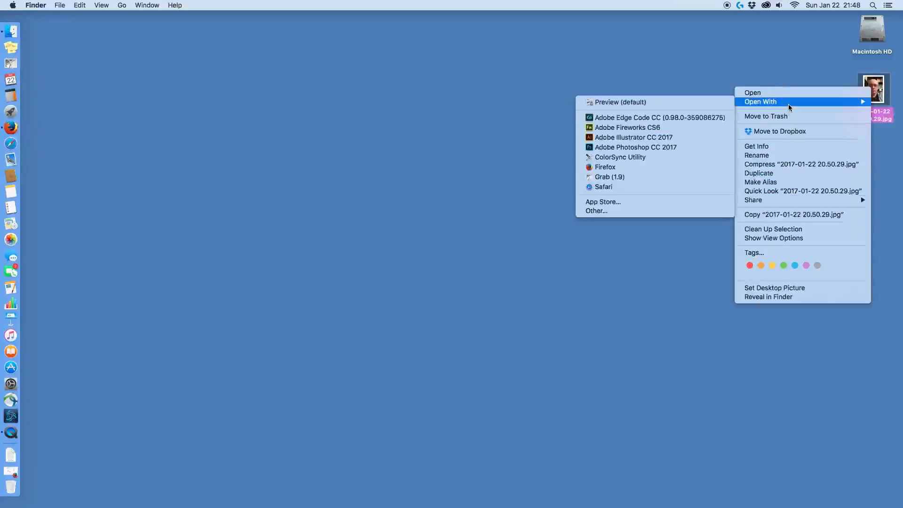
{"action": "left_click", "coordinate": [635, 148]}
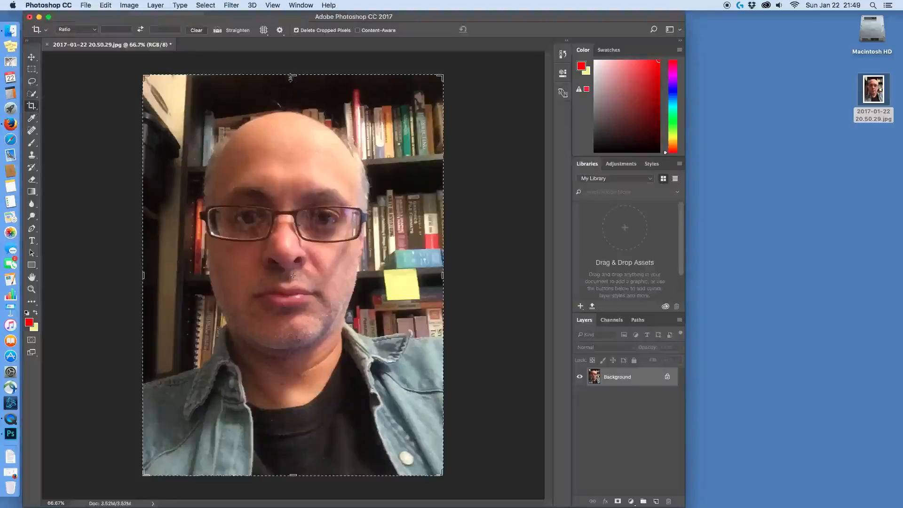
Step: Adjust the crop frame very slightly at the photo's top edge and top-right corner, and apply the crop
{"action": "mouse_move", "coordinate": [293, 75]}
{"action": "left_mouse_down"}
{"action": "mouse_move", "coordinate": [296, 88]}
{"action": "mouse_move", "coordinate": [296, 75]}
{"action": "left_mouse_up"}
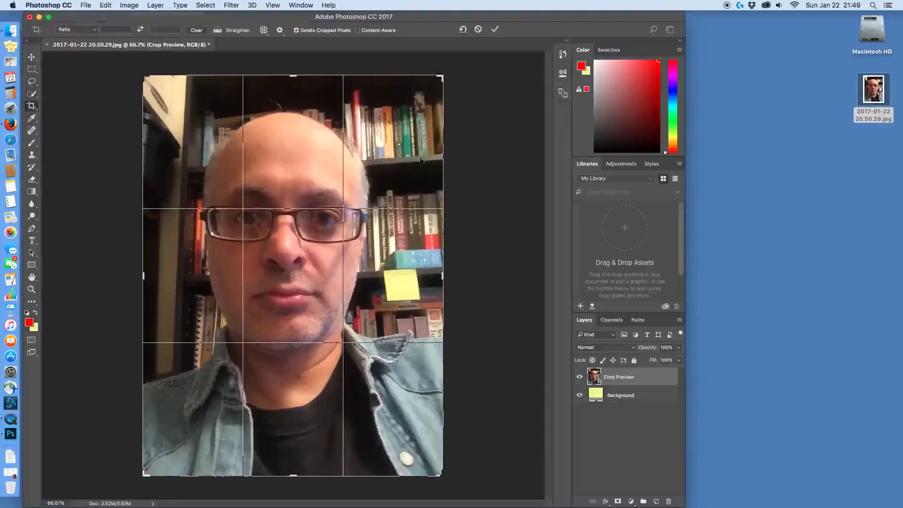
{"action": "mouse_move", "coordinate": [438, 83]}
{"action": "left_mouse_down"}
{"action": "mouse_move", "coordinate": [423, 90]}
{"action": "mouse_move", "coordinate": [441, 82]}
{"action": "mouse_move", "coordinate": [432, 73]}
{"action": "mouse_move", "coordinate": [439, 80]}
{"action": "left_mouse_up"}
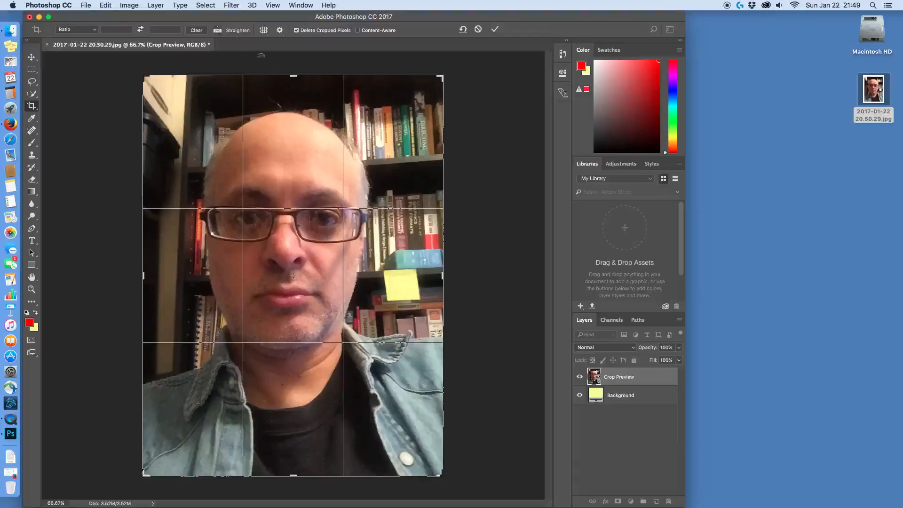
{"action": "left_click", "coordinate": [292, 76]}
{"action": "mouse_move", "coordinate": [293, 75]}
{"action": "left_mouse_down"}
{"action": "mouse_move", "coordinate": [296, 87]}
{"action": "mouse_move", "coordinate": [296, 60]}
{"action": "mouse_move", "coordinate": [294, 74]}
{"action": "left_mouse_up"}
{"action": "left_click", "coordinate": [128, 5]}
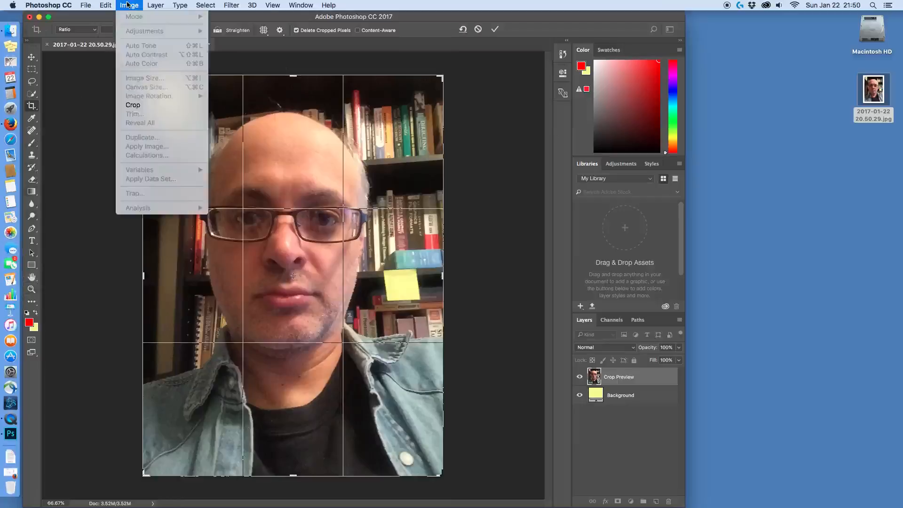
{"action": "left_click", "coordinate": [133, 105]}
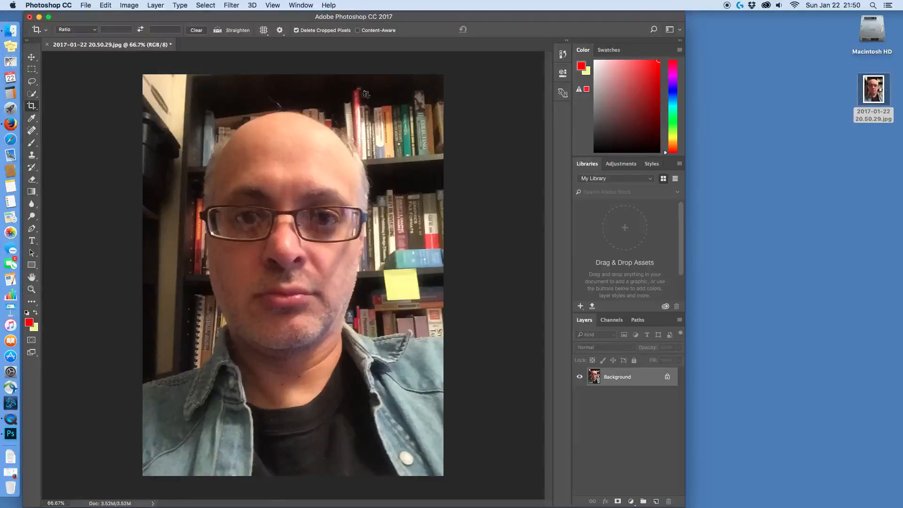
Step: Open the Image Size settings and zoom the preview out until the whole photo fits
{"action": "left_click", "coordinate": [123, 5]}
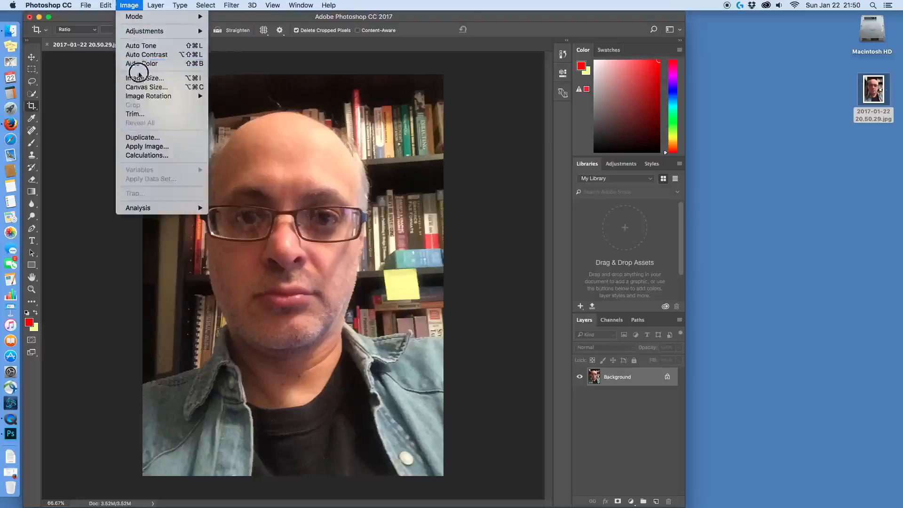
{"action": "left_click", "coordinate": [139, 78]}
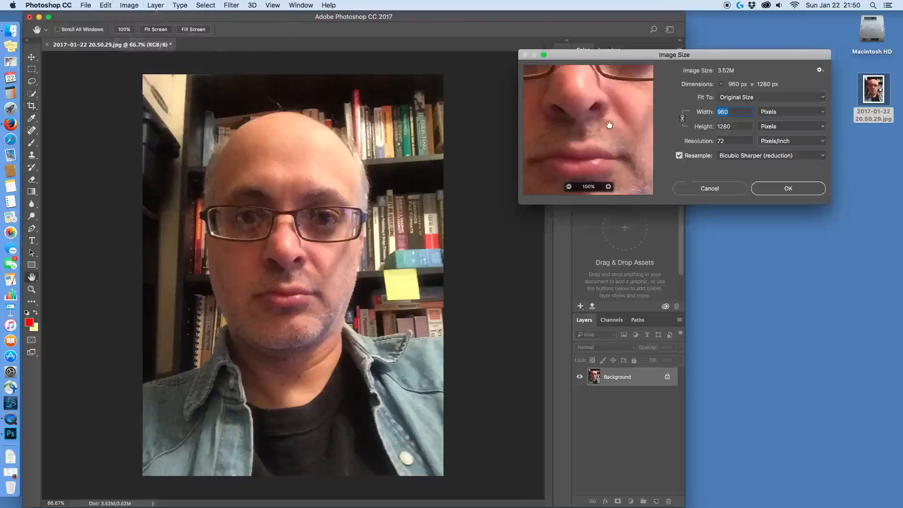
{"action": "left_click", "coordinate": [578, 98]}
{"action": "left_click_drag", "start_coordinate": [578, 98], "coordinate": [602, 163]}
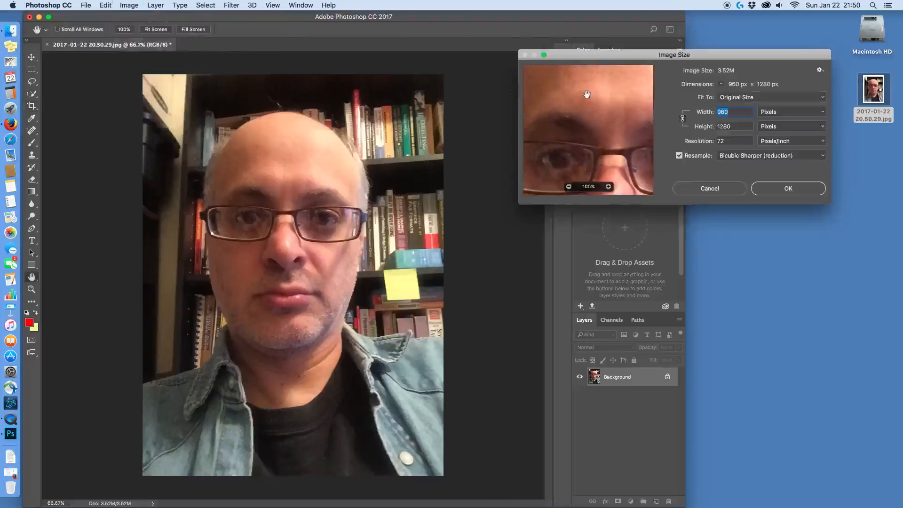
{"action": "left_click_drag", "start_coordinate": [585, 96], "coordinate": [582, 125]}
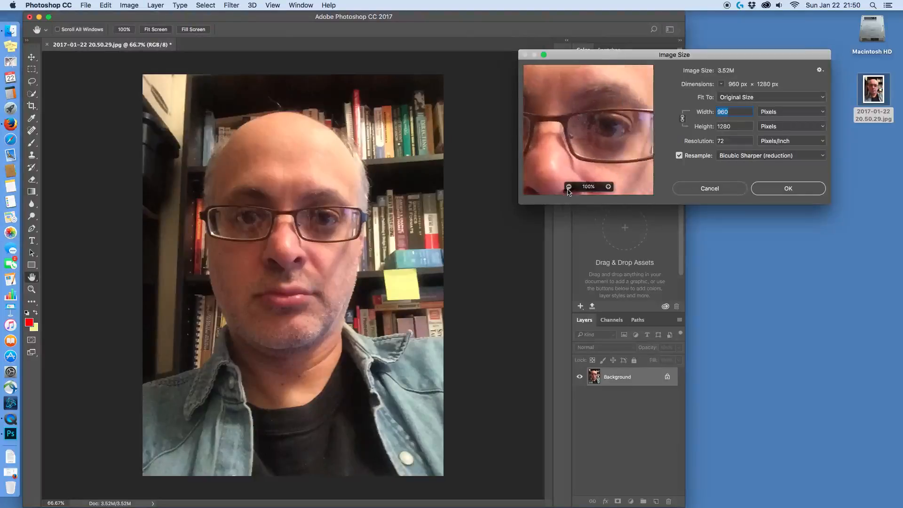
{"action": "left_click", "coordinate": [569, 186]}
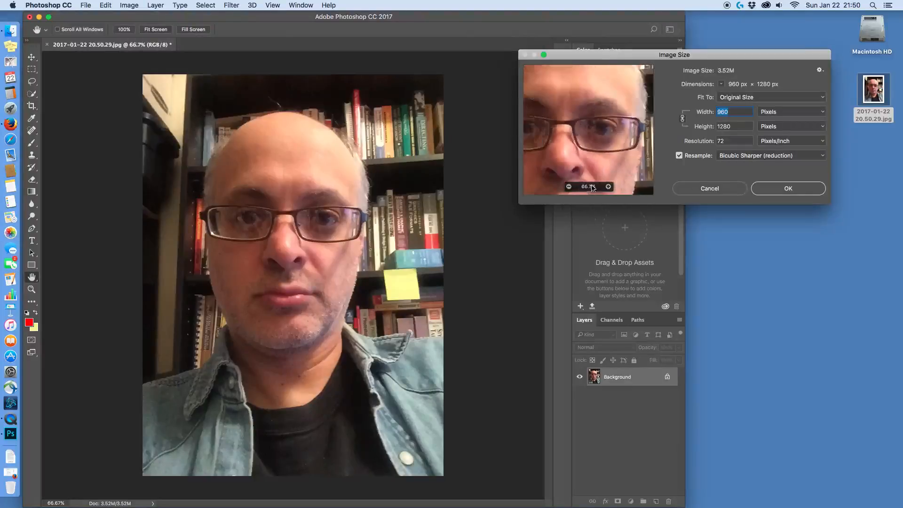
{"action": "left_click", "coordinate": [569, 186]}
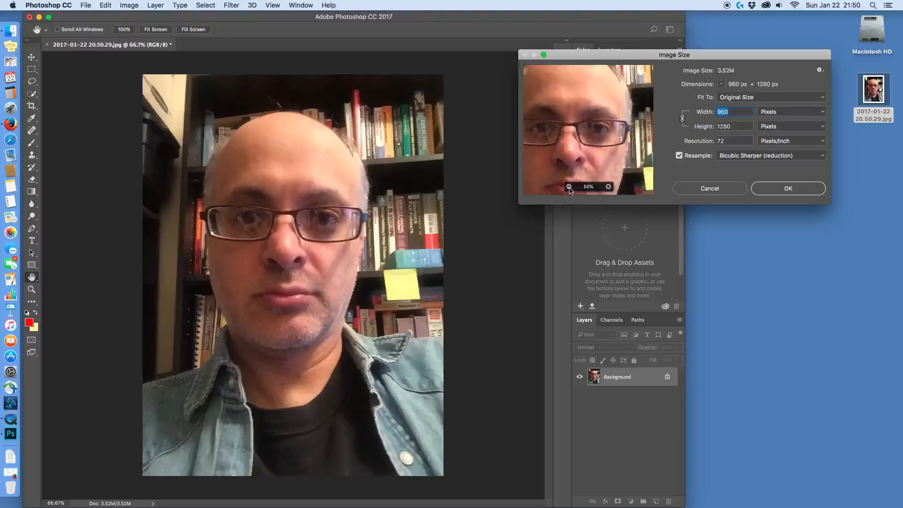
{"action": "left_click", "coordinate": [569, 187]}
{"action": "left_click", "coordinate": [569, 187]}
{"action": "left_click", "coordinate": [569, 186]}
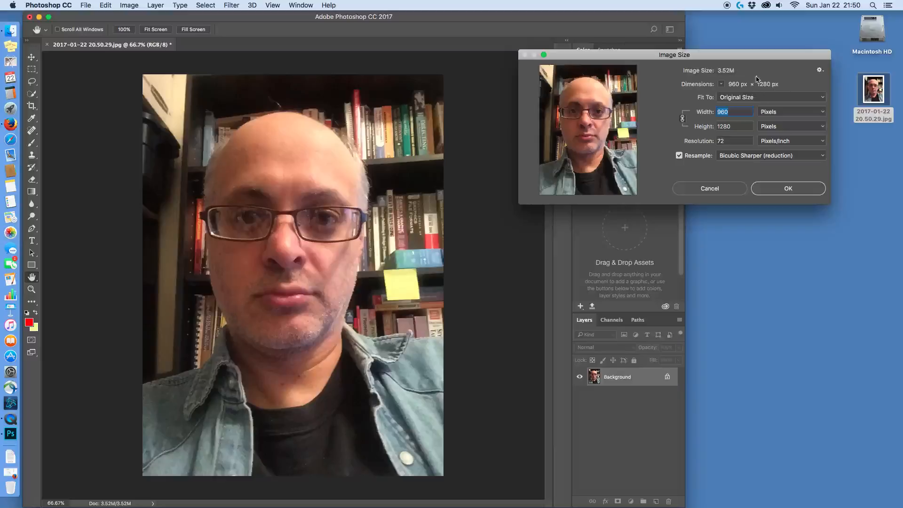
Step: View the image dimensions in percent and in inches, and switch them back to pixels
{"action": "left_click", "coordinate": [723, 85]}
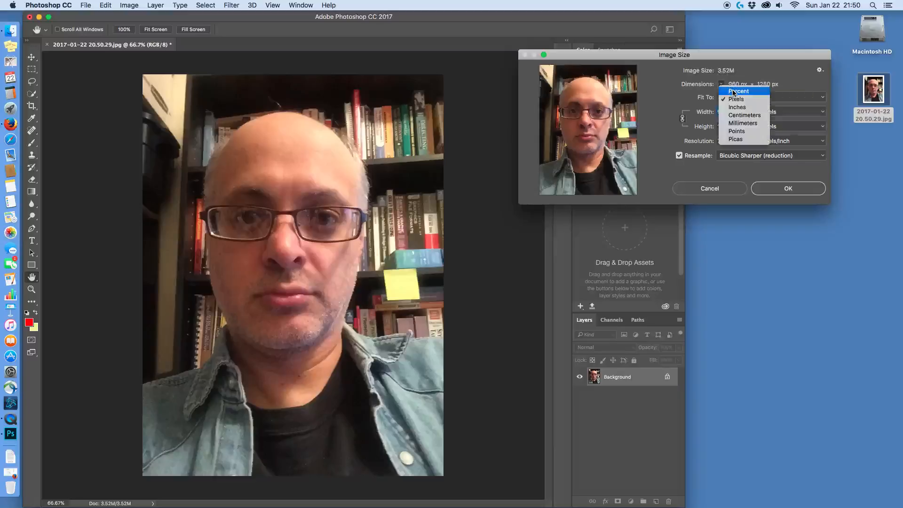
{"action": "left_click", "coordinate": [734, 91]}
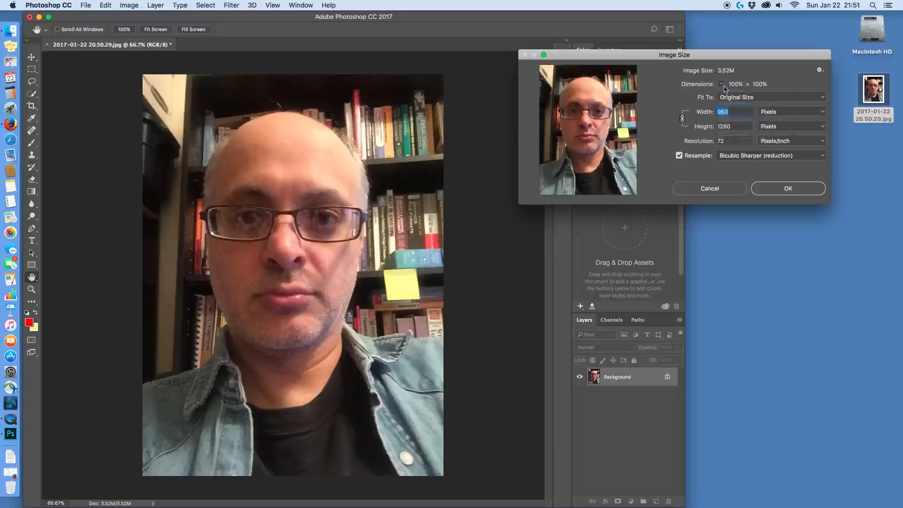
{"action": "left_click", "coordinate": [723, 86]}
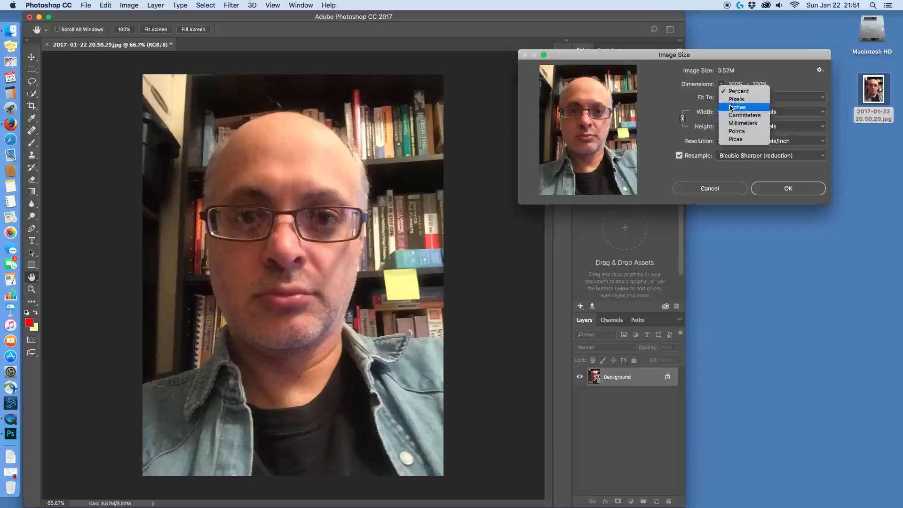
{"action": "left_click", "coordinate": [731, 107]}
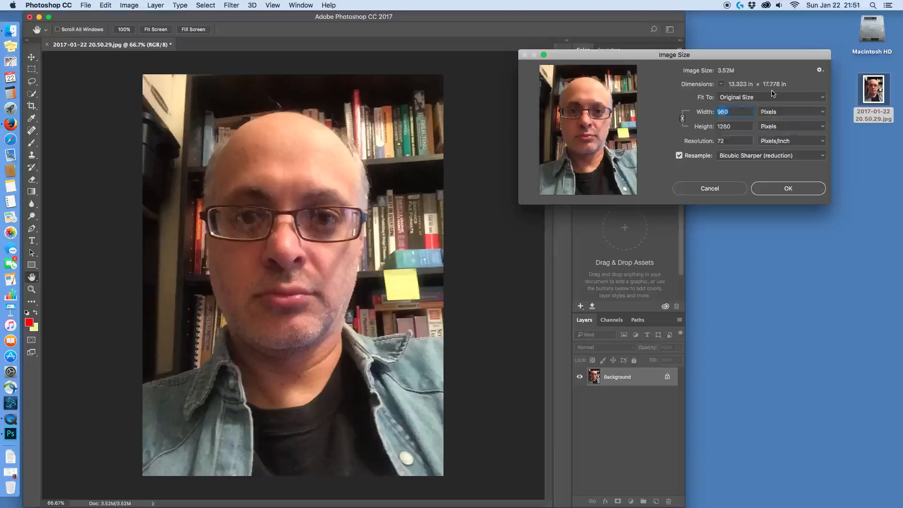
{"action": "left_click", "coordinate": [721, 84]}
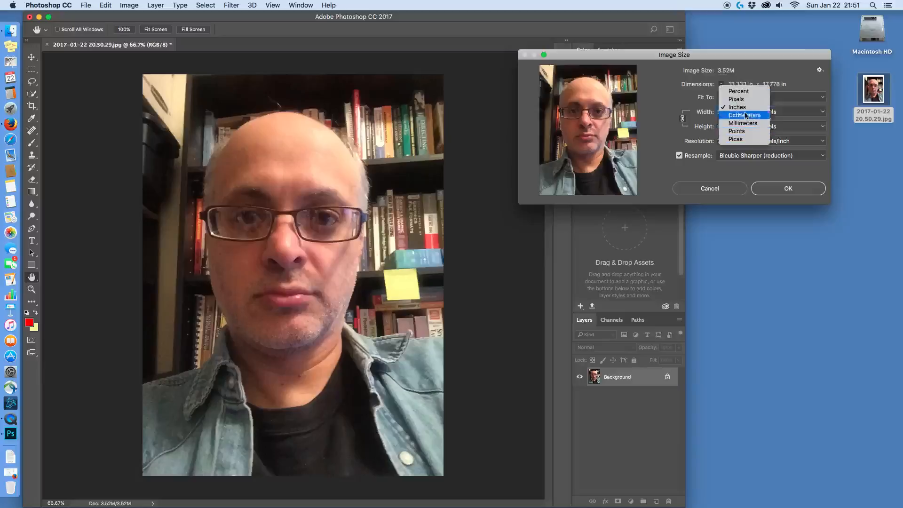
{"action": "left_click", "coordinate": [737, 99]}
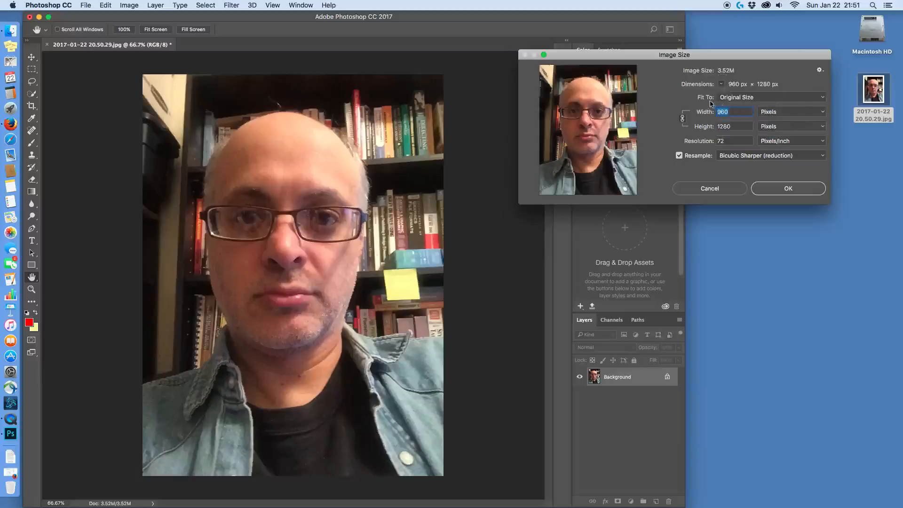
Step: Review the available Fit To presets and width units, keeping Original Size and Pixels
{"action": "left_click", "coordinate": [823, 99]}
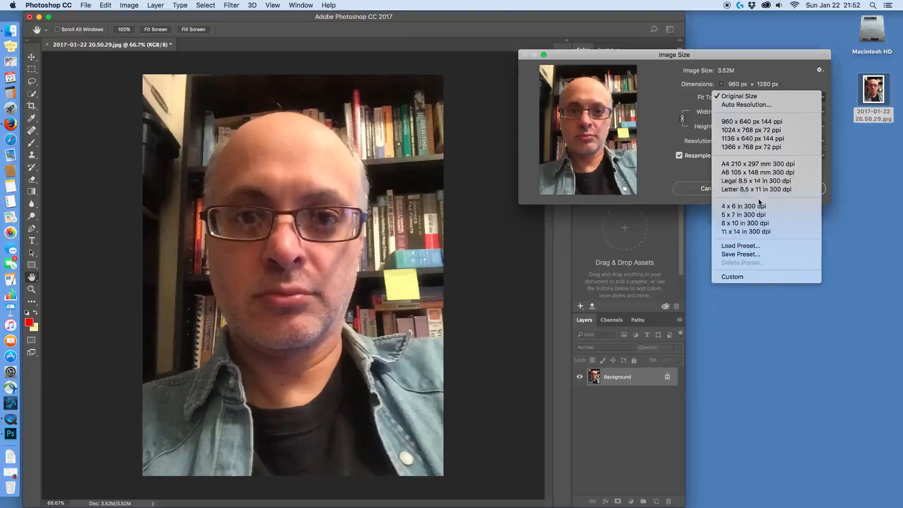
{"action": "left_click", "coordinate": [751, 96]}
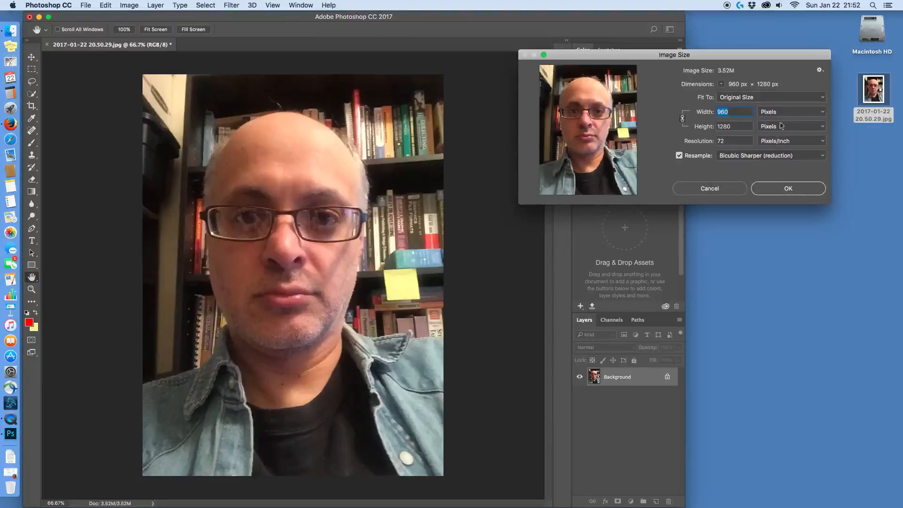
{"action": "left_click", "coordinate": [810, 116]}
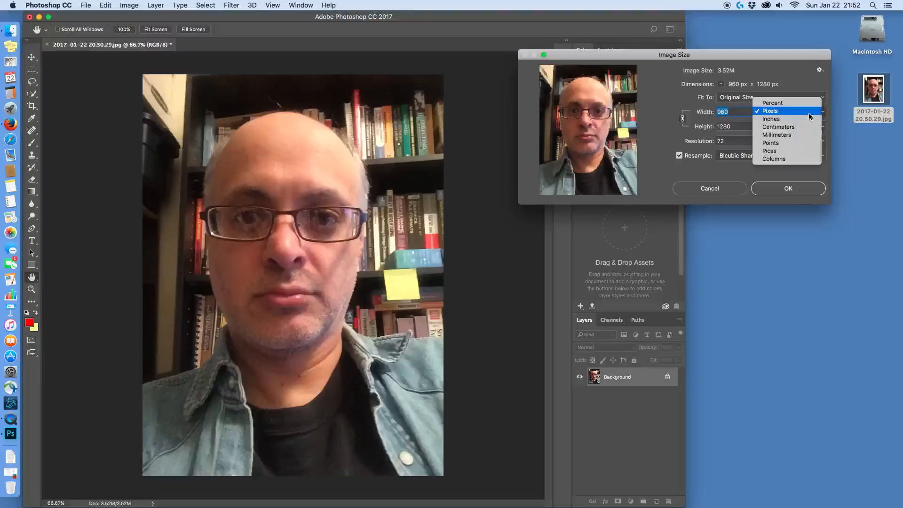
{"action": "left_click", "coordinate": [739, 122]}
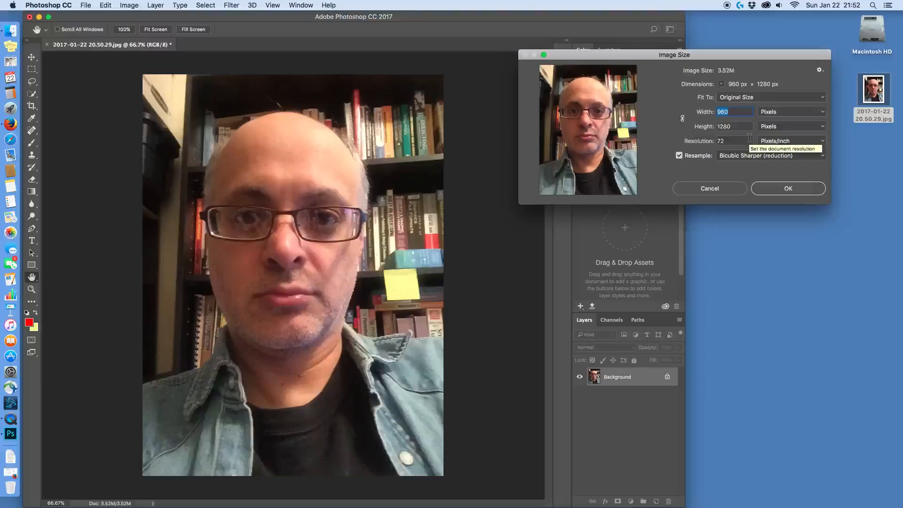
Step: Try a width of 100 pixels with the proportions unlinked, and restore the linked width of 960 pixels
{"action": "type", "text": "100"}
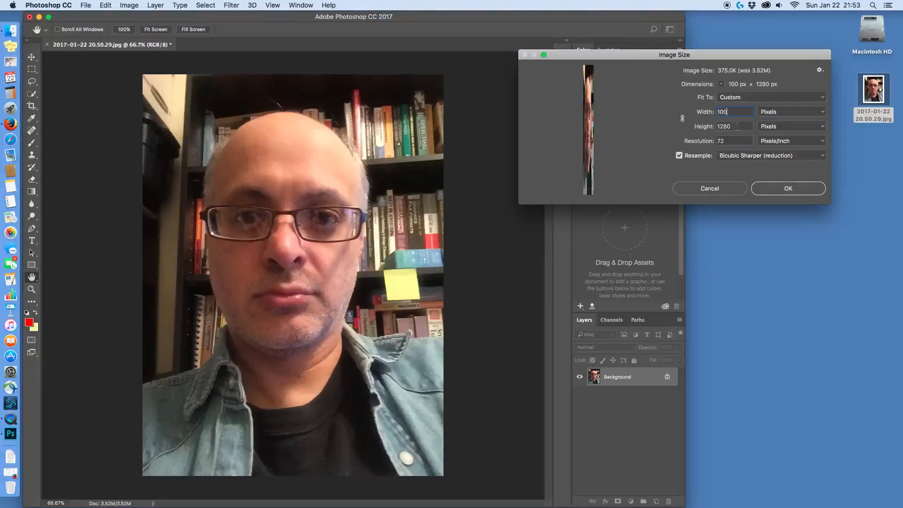
{"action": "key", "text": "BackSpace"}
{"action": "key", "text": "BackSpace"}
{"action": "key", "text": "BackSpace"}
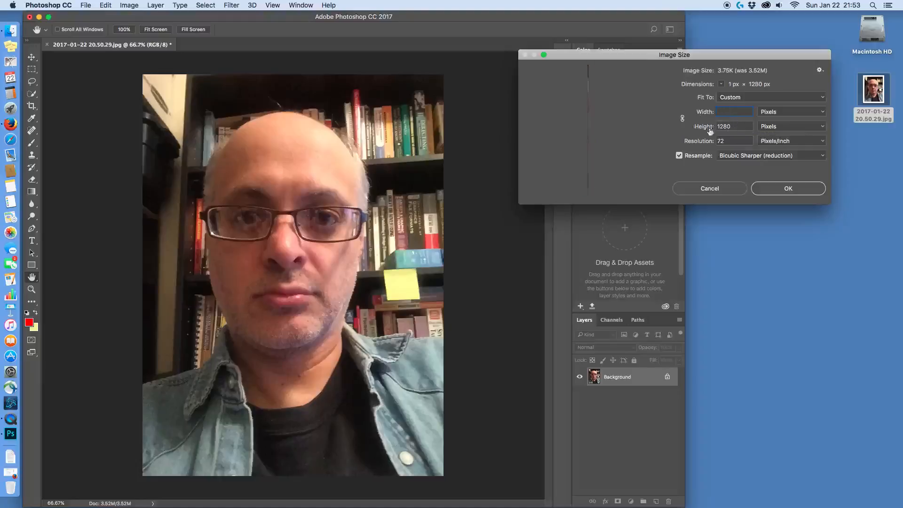
{"action": "type", "text": "960"}
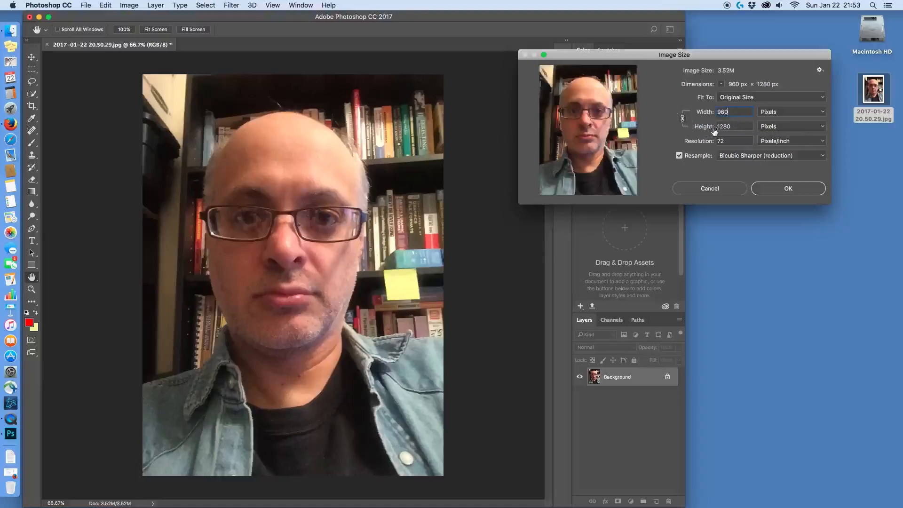
Step: Set the width to 100 pixels with the proportions linked and check the preview at magnifications up to 300%
{"action": "double_click", "coordinate": [715, 112]}
{"action": "mouse_move", "coordinate": [540, 80]}
{"action": "type", "text": "100"}
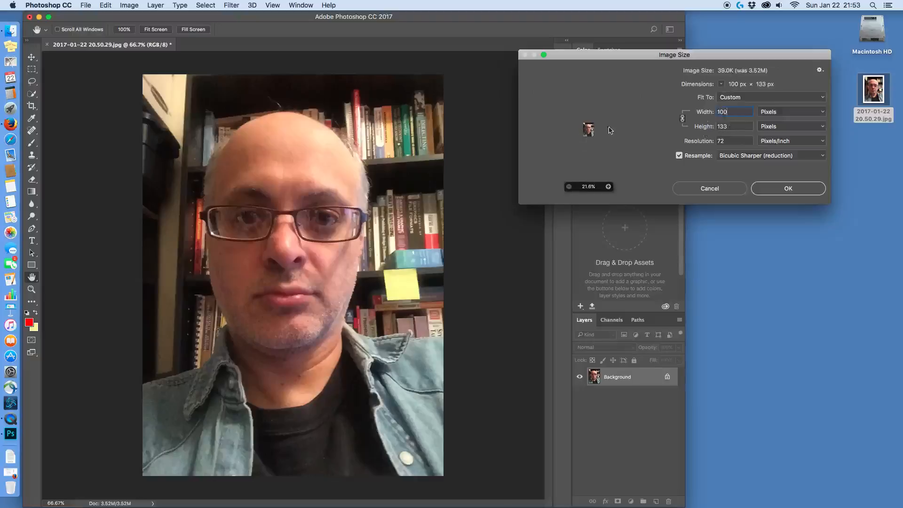
{"action": "left_click", "coordinate": [609, 186]}
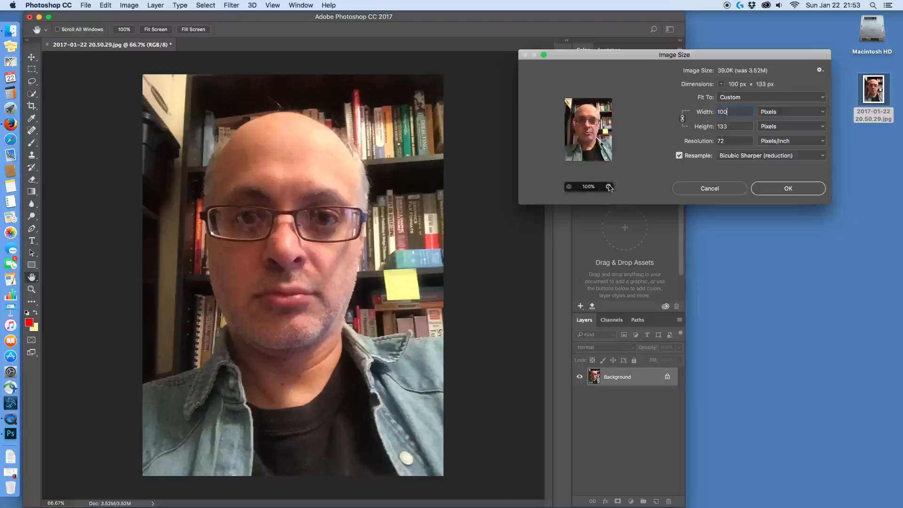
{"action": "left_click", "coordinate": [608, 187]}
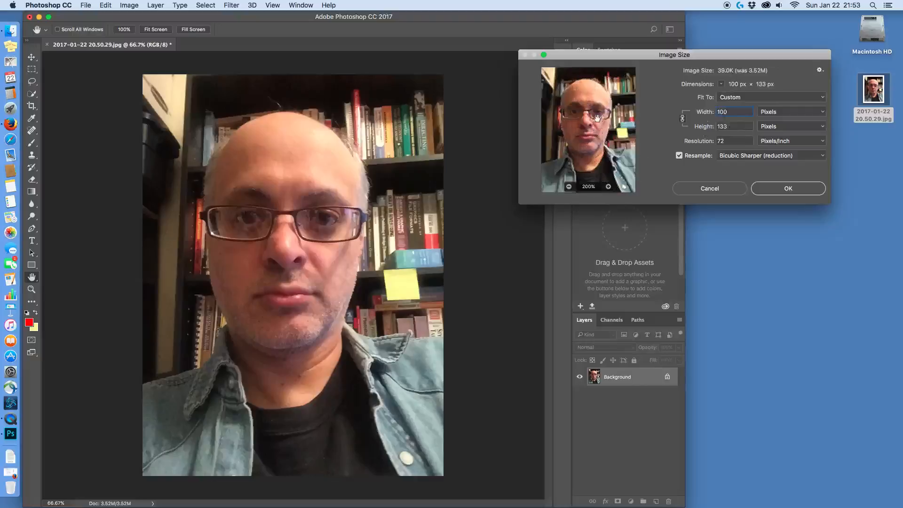
{"action": "left_click", "coordinate": [608, 187]}
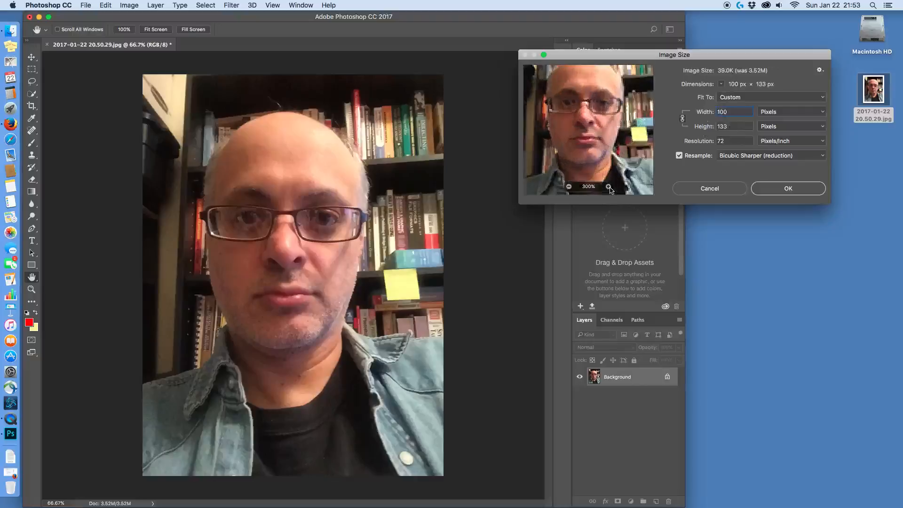
{"action": "left_click", "coordinate": [569, 187]}
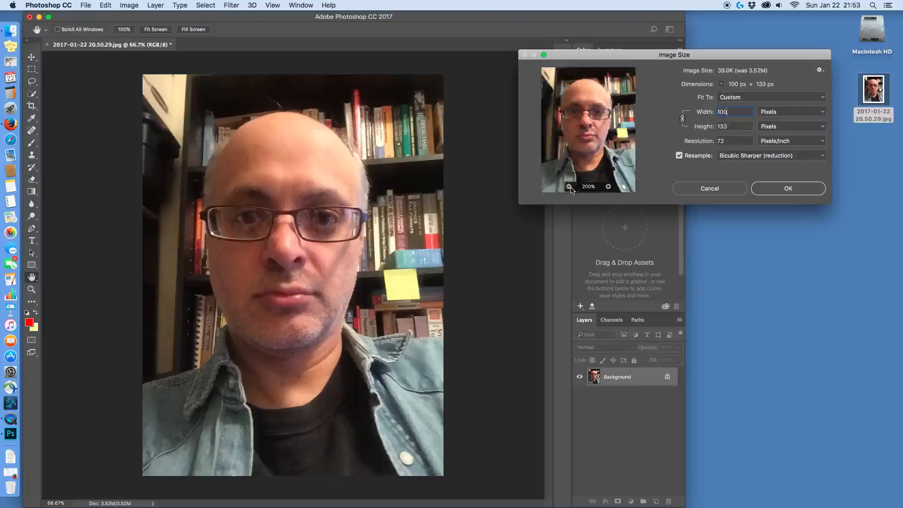
{"action": "left_click", "coordinate": [569, 187]}
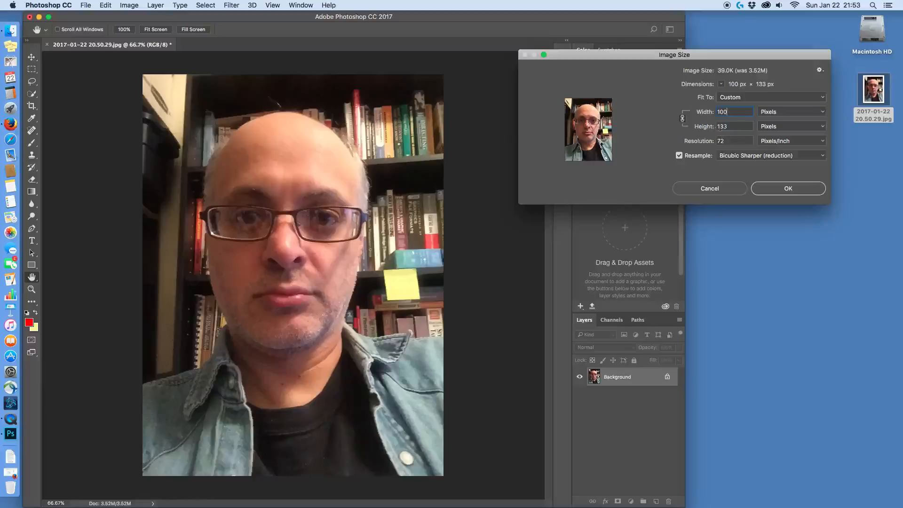
Step: Set the image width back to 960 pixels with the proportions linked
{"action": "left_click_drag", "start_coordinate": [732, 113], "coordinate": [697, 118]}
{"action": "type", "text": "960"}
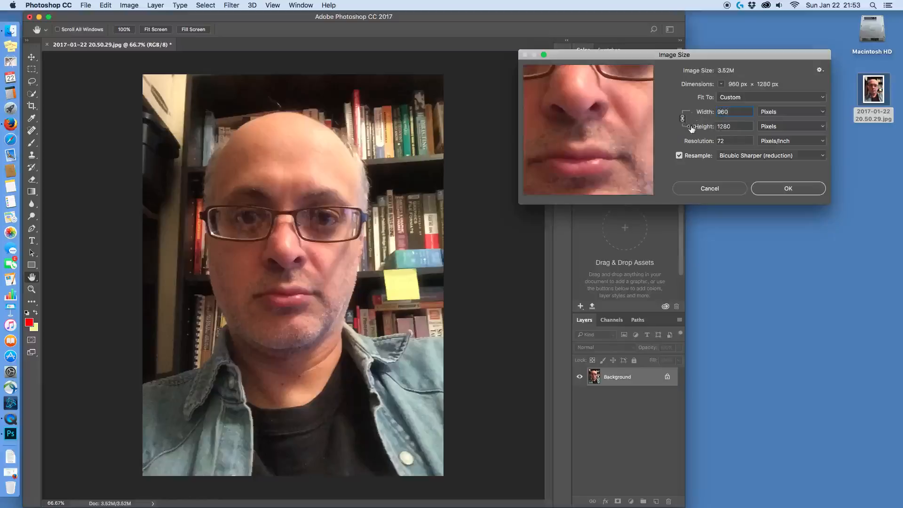
Step: Zoom the preview out to the whole portrait and review the resolution units, keeping Pixels/Inch
{"action": "left_click", "coordinate": [569, 187]}
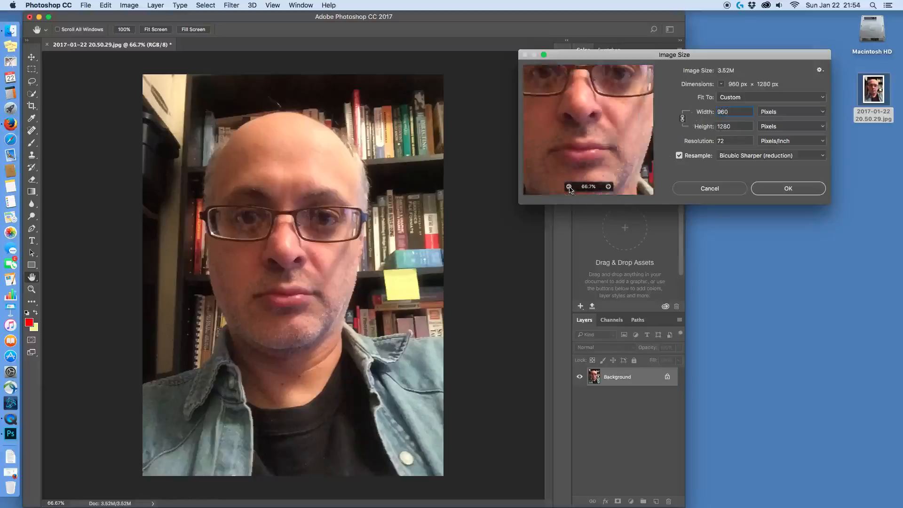
{"action": "left_click", "coordinate": [569, 187]}
{"action": "left_click", "coordinate": [569, 187]}
{"action": "left_click", "coordinate": [569, 187]}
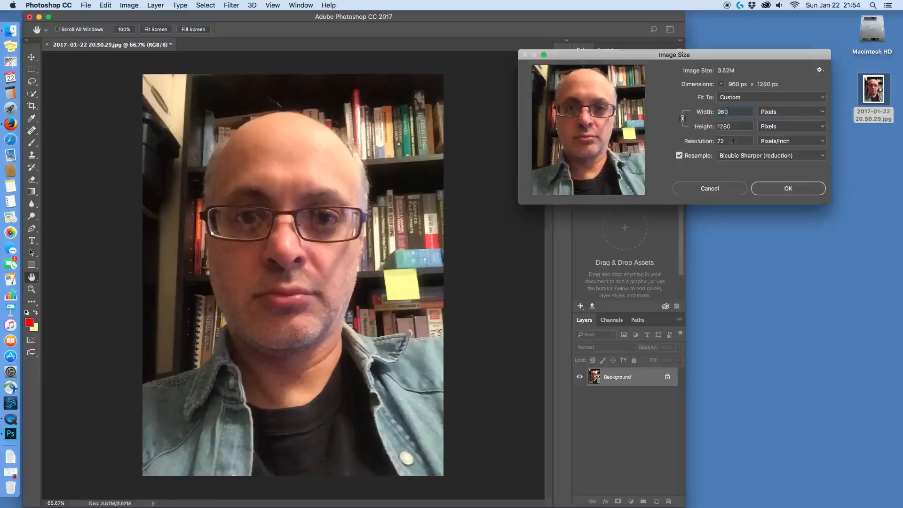
{"action": "left_click", "coordinate": [820, 141]}
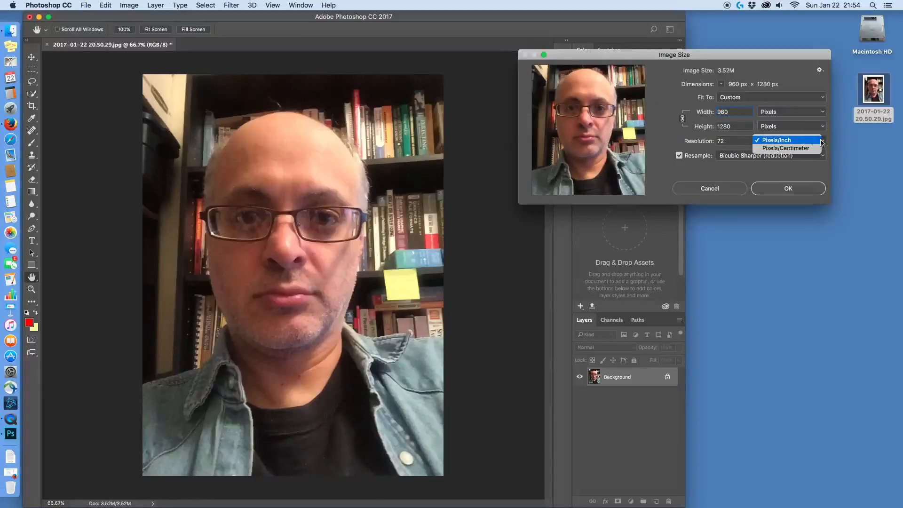
{"action": "left_click", "coordinate": [821, 142]}
{"action": "left_click", "coordinate": [821, 142]}
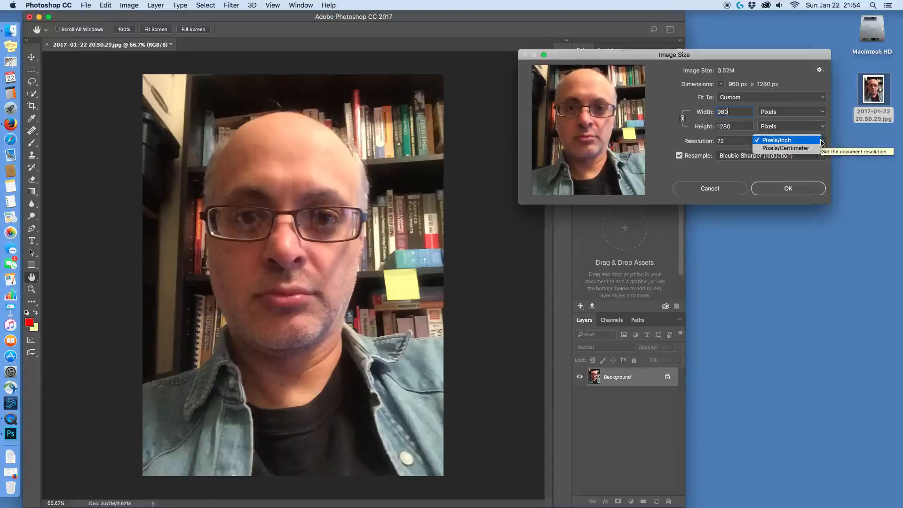
{"action": "left_click", "coordinate": [812, 140]}
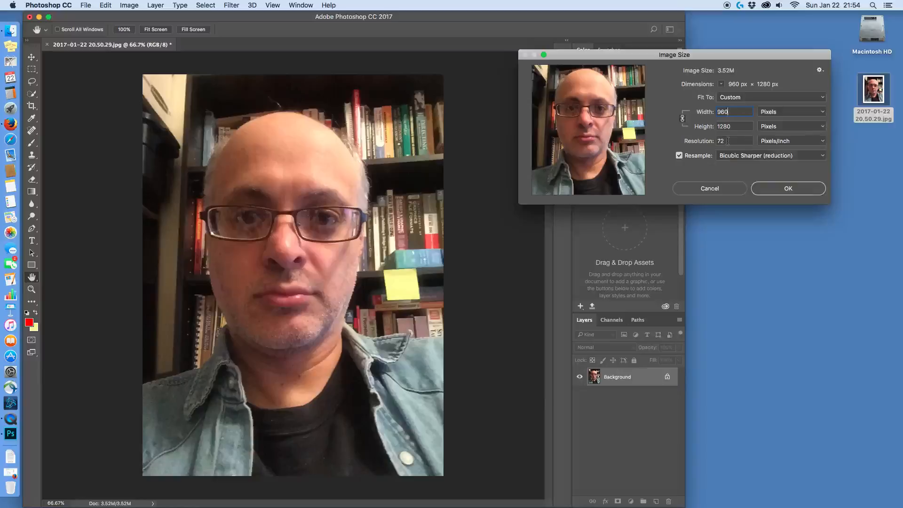
Step: Try adjusting the resolution, and set it back to 72 Pixels/Inch
{"action": "left_click", "coordinate": [704, 145]}
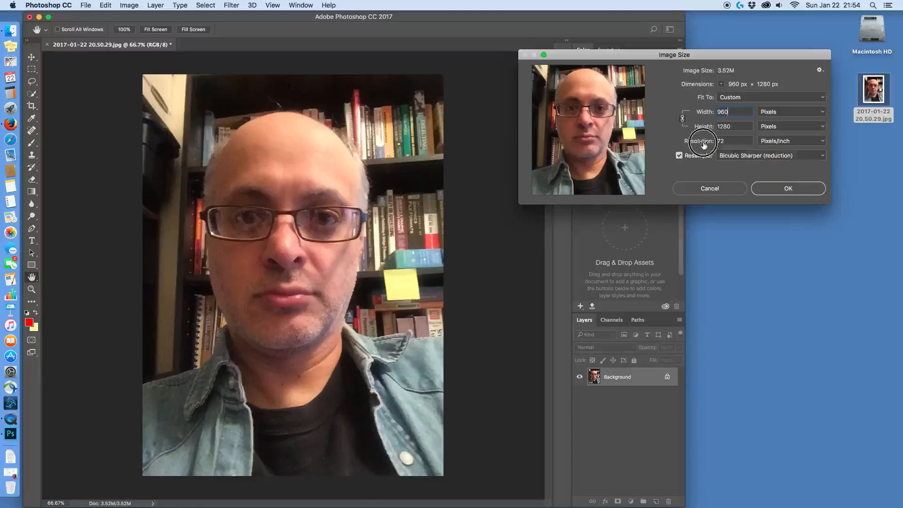
{"action": "mouse_move", "coordinate": [704, 146]}
{"action": "left_mouse_down"}
{"action": "mouse_move", "coordinate": [692, 145]}
{"action": "mouse_move", "coordinate": [699, 143]}
{"action": "left_mouse_up"}
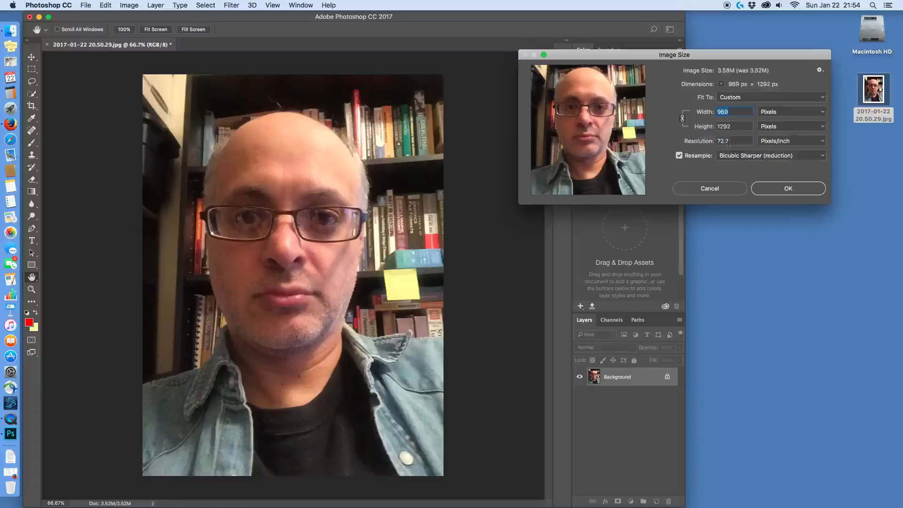
{"action": "left_click", "coordinate": [729, 142]}
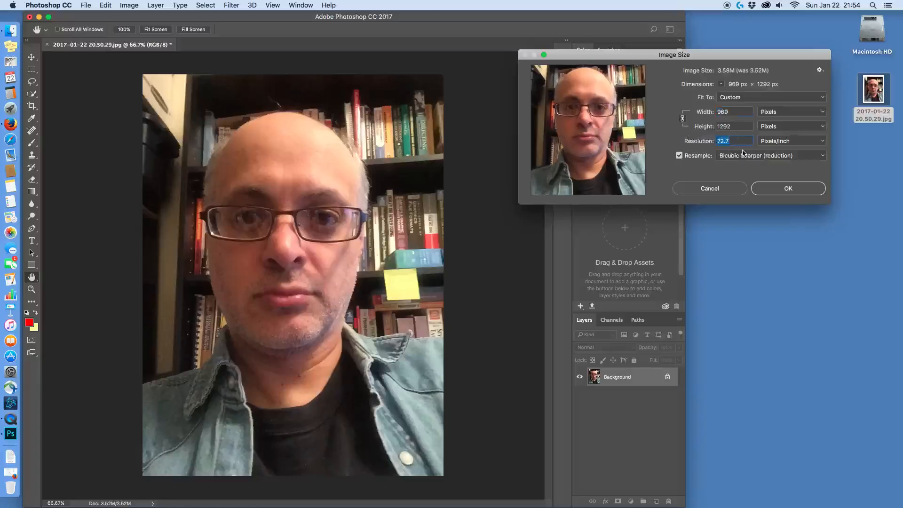
{"action": "type", "text": "72"}
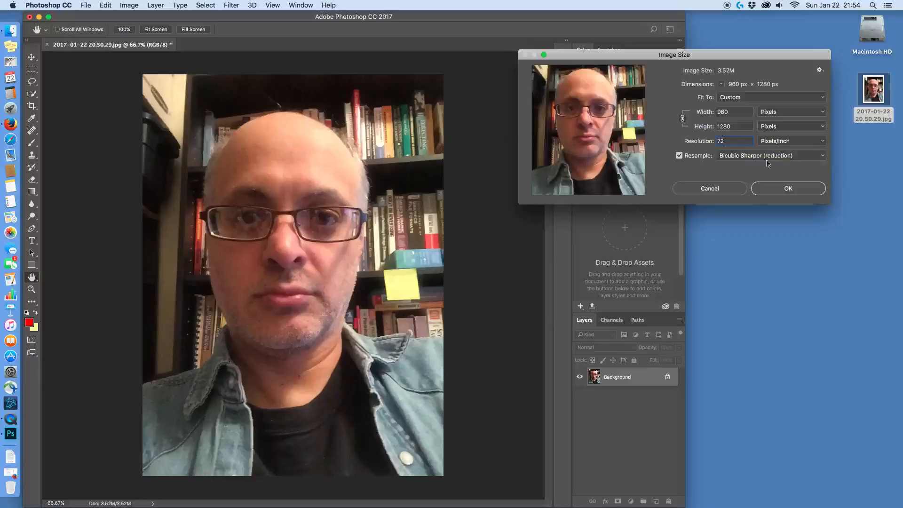
Step: Review the available resampling methods, keeping Bicubic Sharper (reduction)
{"action": "mouse_move", "coordinate": [601, 123]}
{"action": "left_click", "coordinate": [822, 159]}
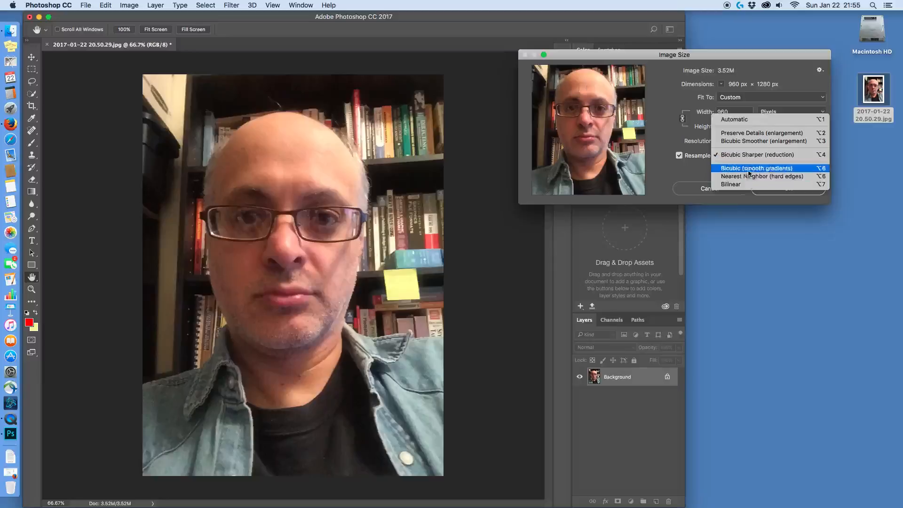
{"action": "left_click", "coordinate": [748, 155]}
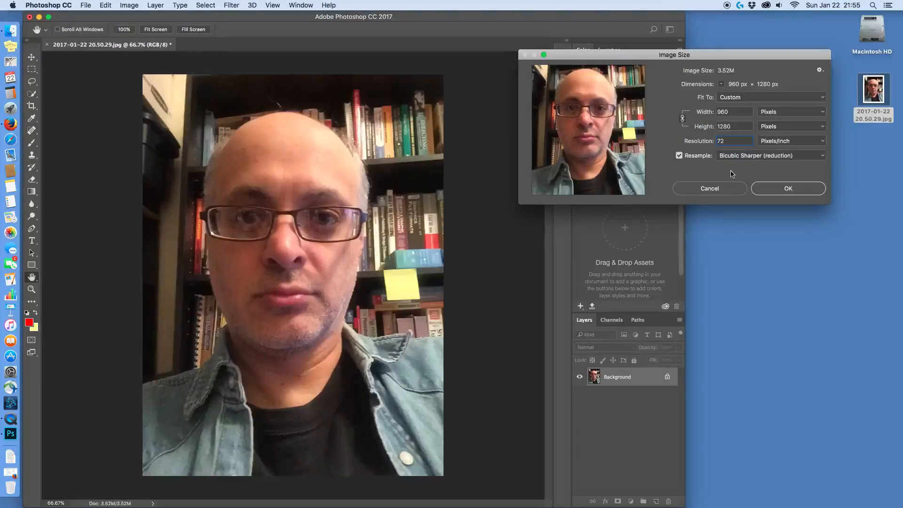
Step: Try a linked width of 640 pixels, set the height to 640 pixels instead, and apply the resize
{"action": "double_click", "coordinate": [725, 112]}
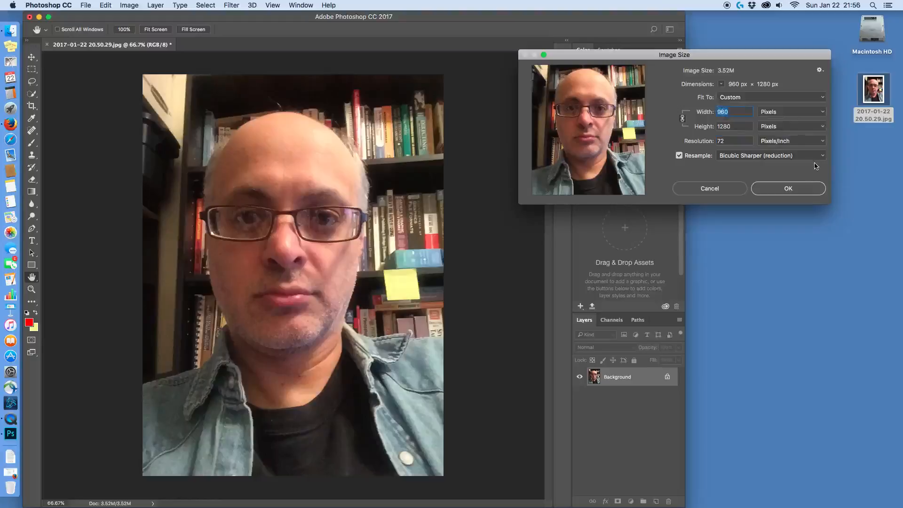
{"action": "type", "text": "640"}
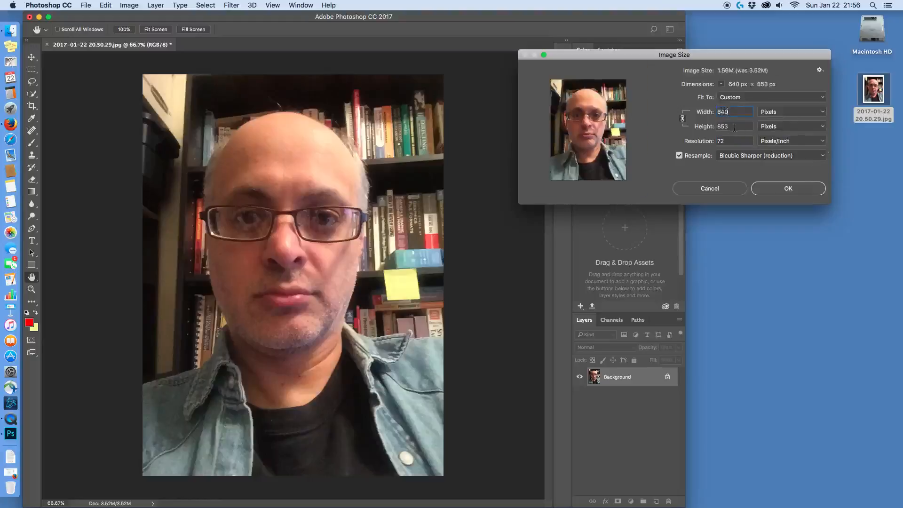
{"action": "double_click", "coordinate": [734, 127]}
{"action": "type", "text": "640"}
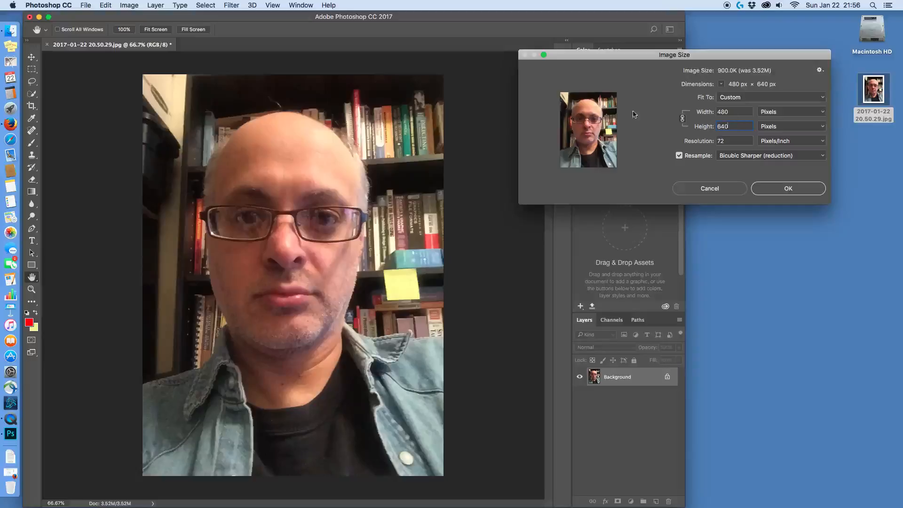
{"action": "mouse_move", "coordinate": [639, 181]}
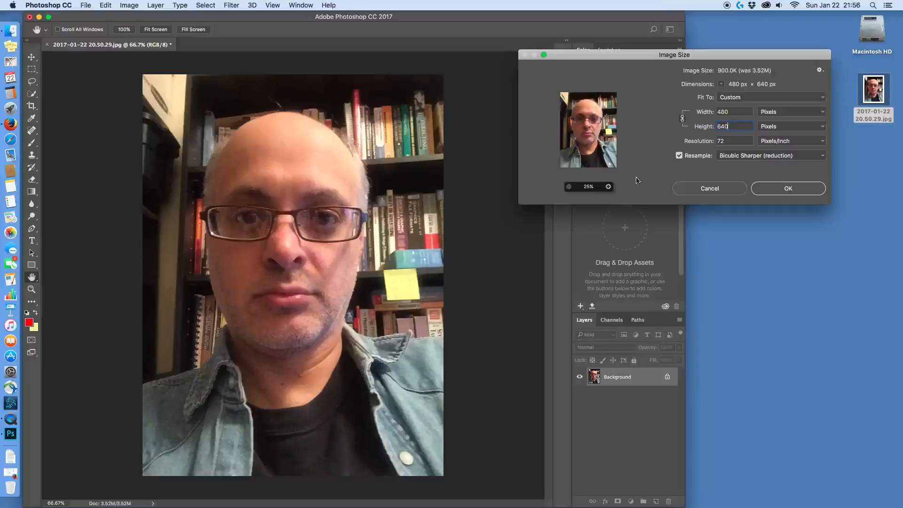
{"action": "left_click", "coordinate": [609, 187]}
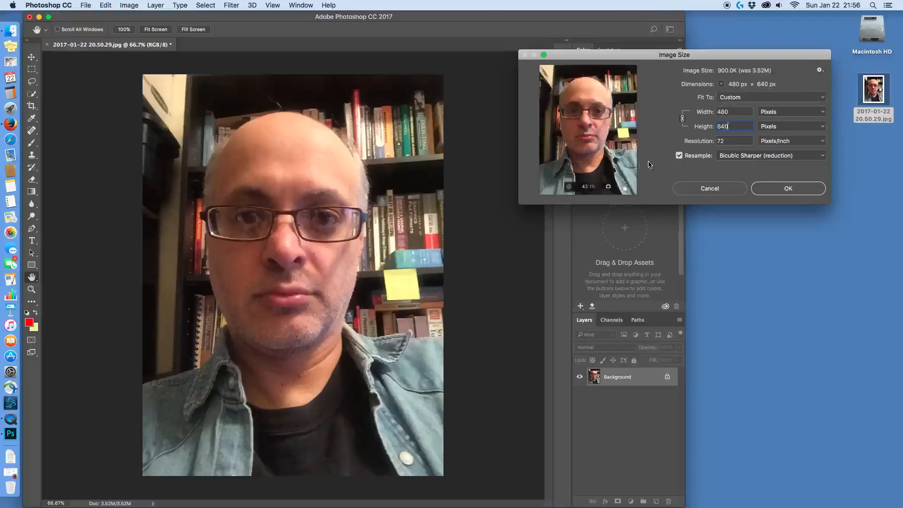
{"action": "left_click", "coordinate": [788, 189]}
{"action": "key", "text": "c"}
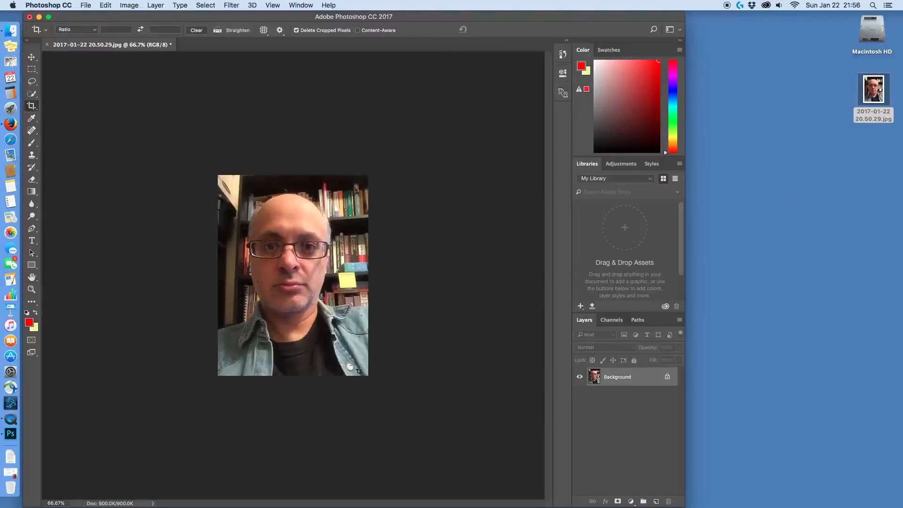
{"action": "left_click", "coordinate": [84, 7]}
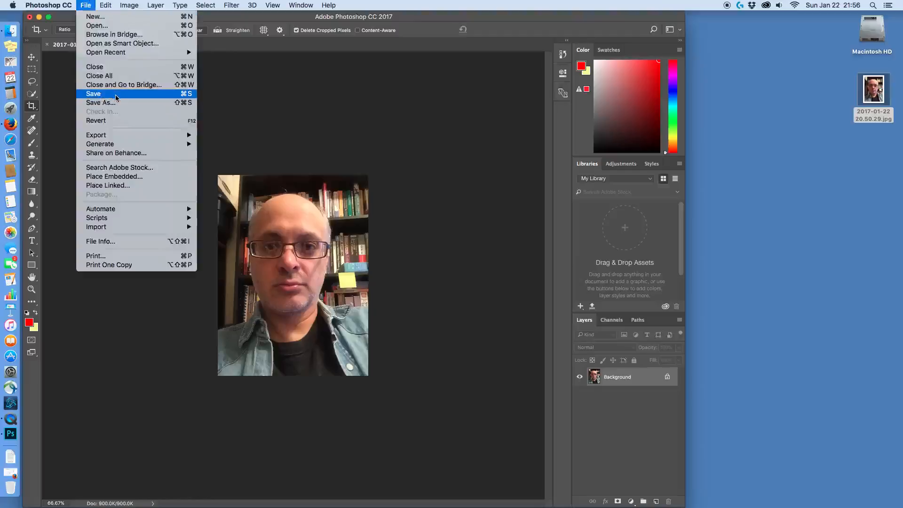
{"action": "mouse_move", "coordinate": [155, 5]}
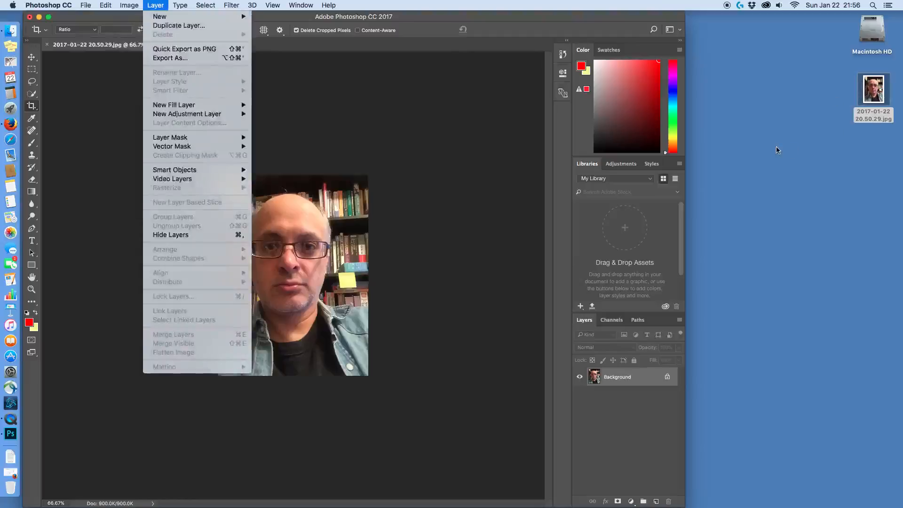
{"action": "left_click", "coordinate": [155, 5]}
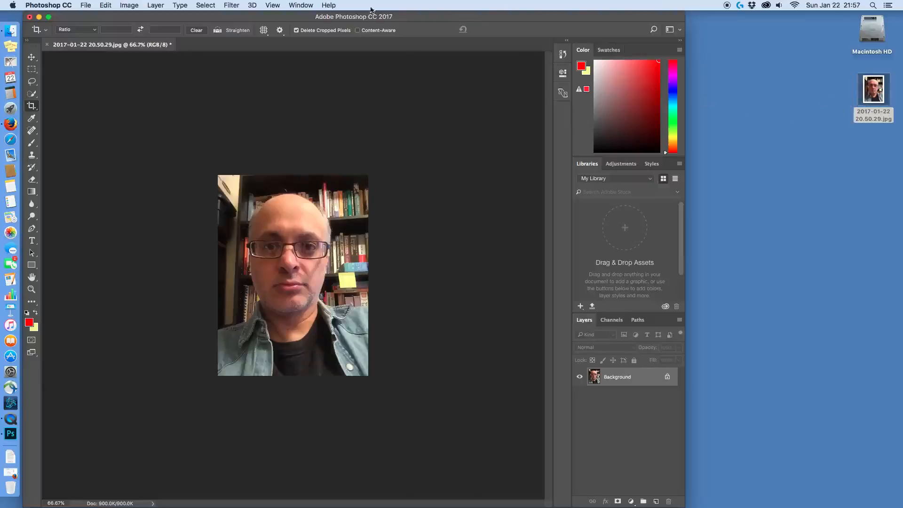
Step: Start saving the photo under a new name, the person's first name followed by PhotoWeb, keeping Desktop as the location
{"action": "left_click", "coordinate": [84, 4]}
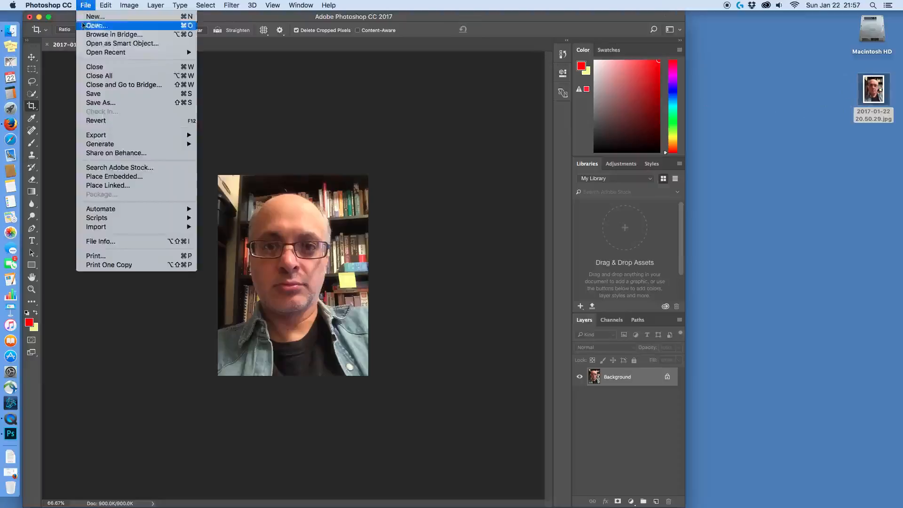
{"action": "left_click", "coordinate": [99, 103]}
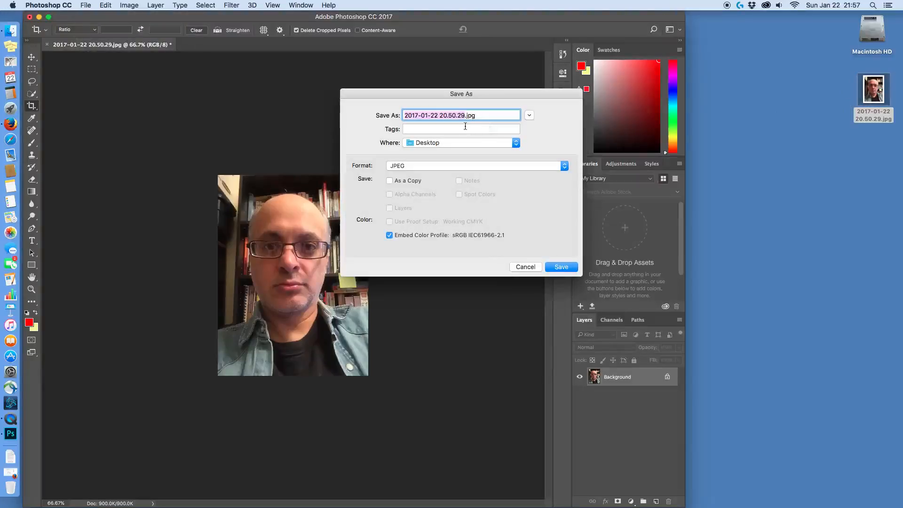
{"action": "type", "text": "EricPhotoWeb"}
{"action": "left_click", "coordinate": [529, 115]}
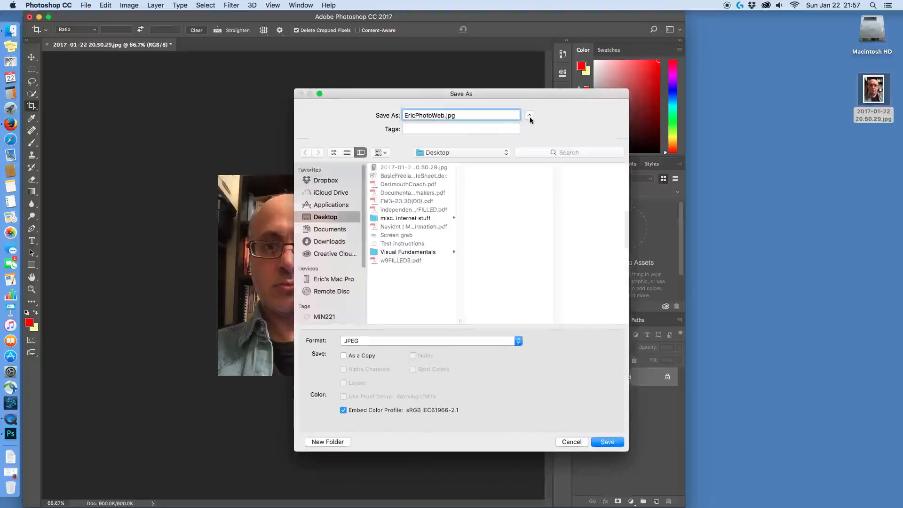
{"action": "left_click", "coordinate": [529, 116]}
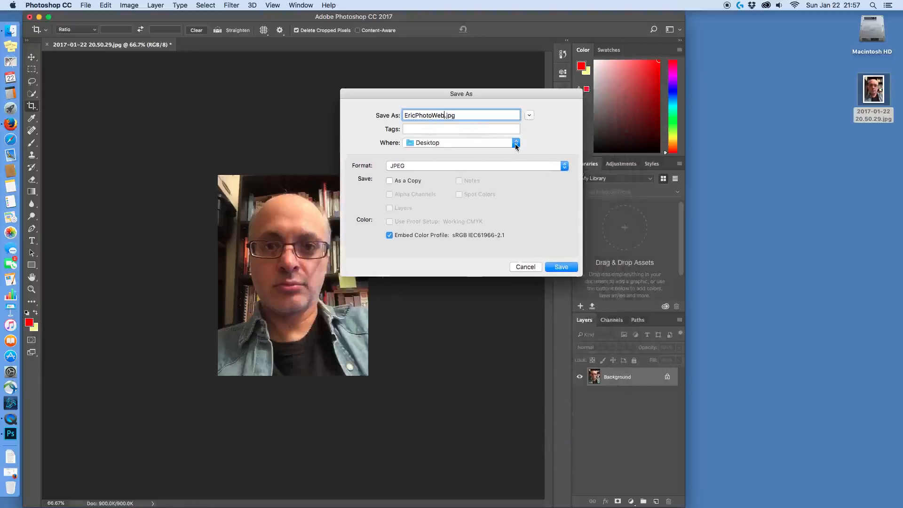
{"action": "left_click", "coordinate": [480, 144]}
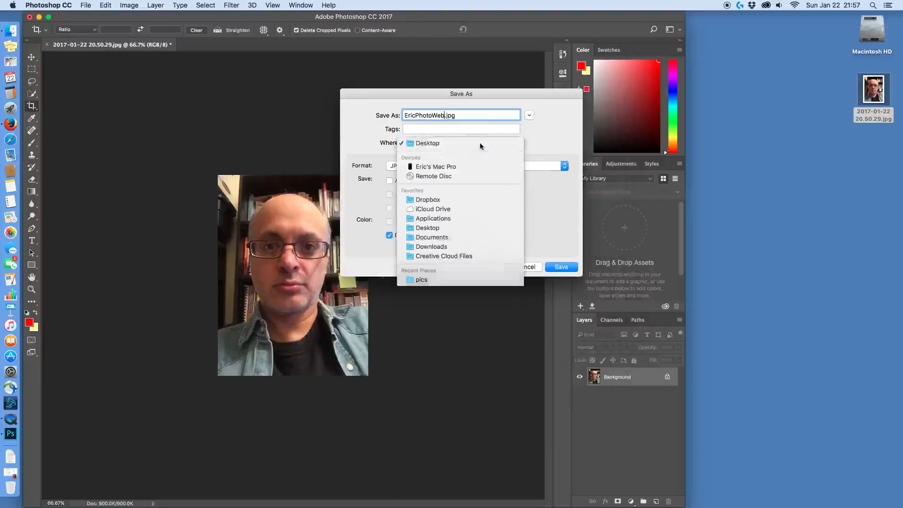
{"action": "left_click", "coordinate": [480, 143]}
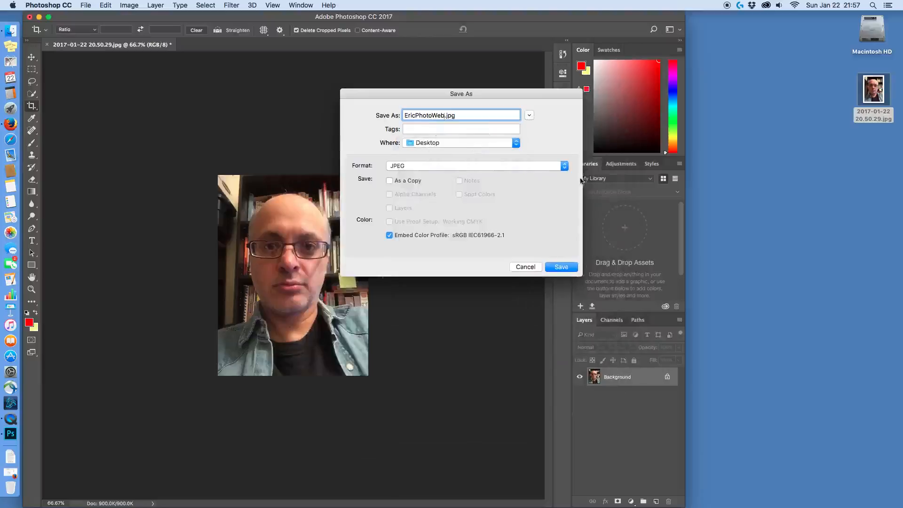
Step: Review the file formats, keep JPEG with the sRGB color profile embedded, and proceed with saving
{"action": "left_click", "coordinate": [564, 166]}
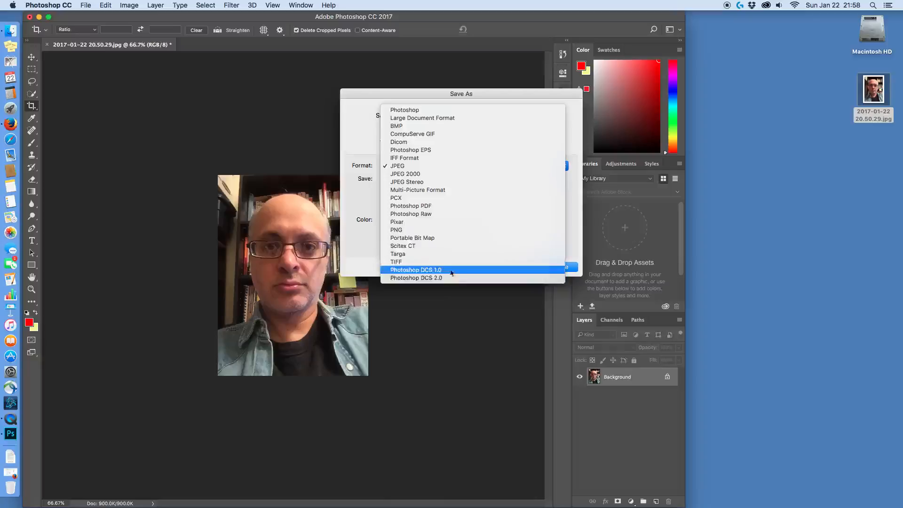
{"action": "left_click", "coordinate": [466, 166]}
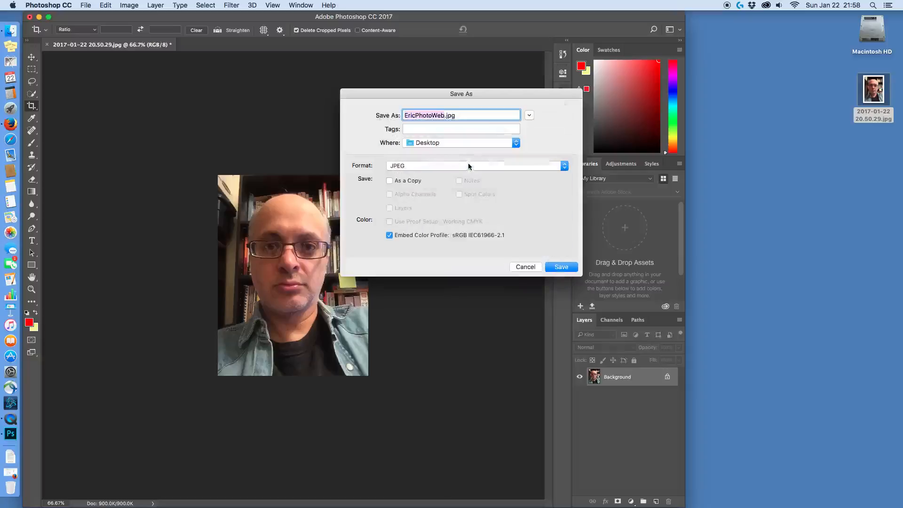
{"action": "left_click", "coordinate": [391, 181]}
{"action": "left_click", "coordinate": [390, 236]}
{"action": "left_click", "coordinate": [390, 236]}
{"action": "left_click", "coordinate": [561, 267]}
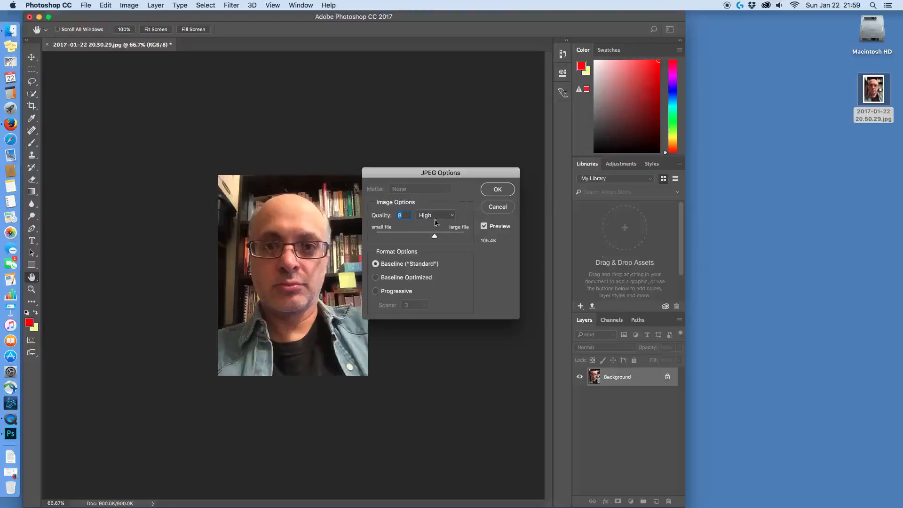
Step: Try a JPEG quality of 12 and the Medium quality preset to compare the file sizes
{"action": "left_click", "coordinate": [432, 237]}
{"action": "left_click_drag", "start_coordinate": [432, 239], "coordinate": [470, 243]}
{"action": "mouse_move", "coordinate": [463, 235]}
{"action": "left_mouse_down"}
{"action": "mouse_move", "coordinate": [373, 235]}
{"action": "mouse_move", "coordinate": [461, 235]}
{"action": "left_mouse_up"}
{"action": "left_click", "coordinate": [453, 216]}
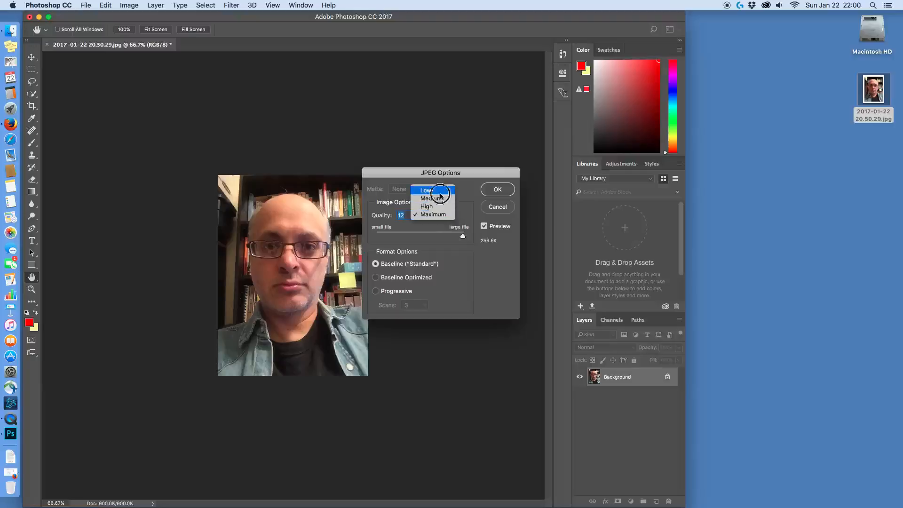
{"action": "left_click", "coordinate": [440, 196]}
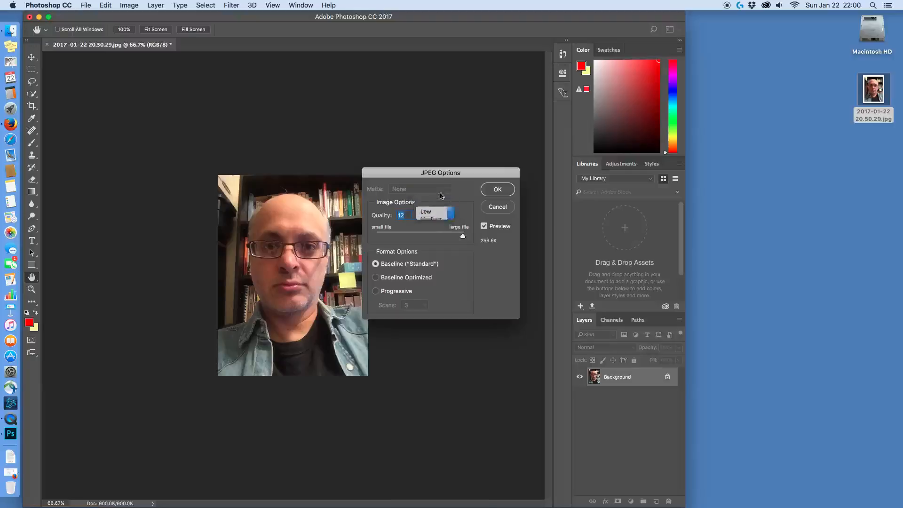
{"action": "left_click", "coordinate": [452, 216]}
{"action": "left_click", "coordinate": [446, 223]}
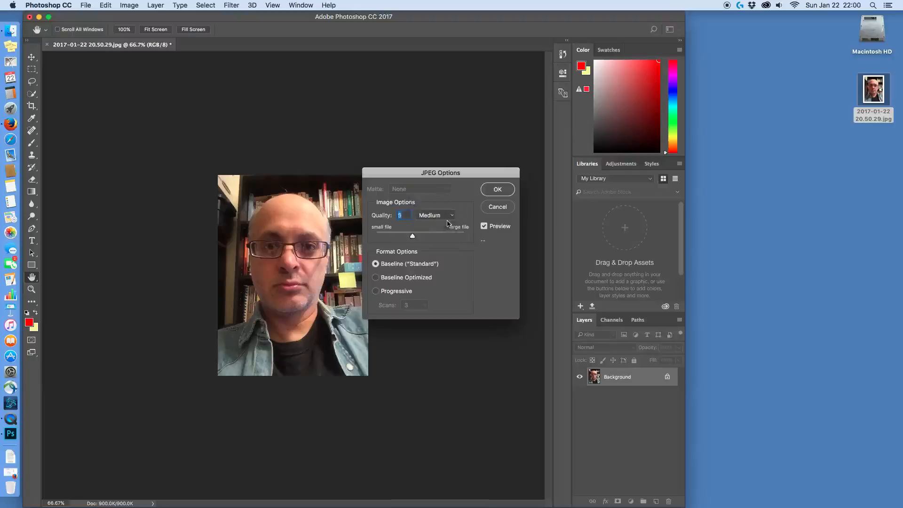
Step: Try the Maximum quality preset and JPEG quality values of 2 and 12 to compare the file sizes
{"action": "left_click", "coordinate": [447, 218]}
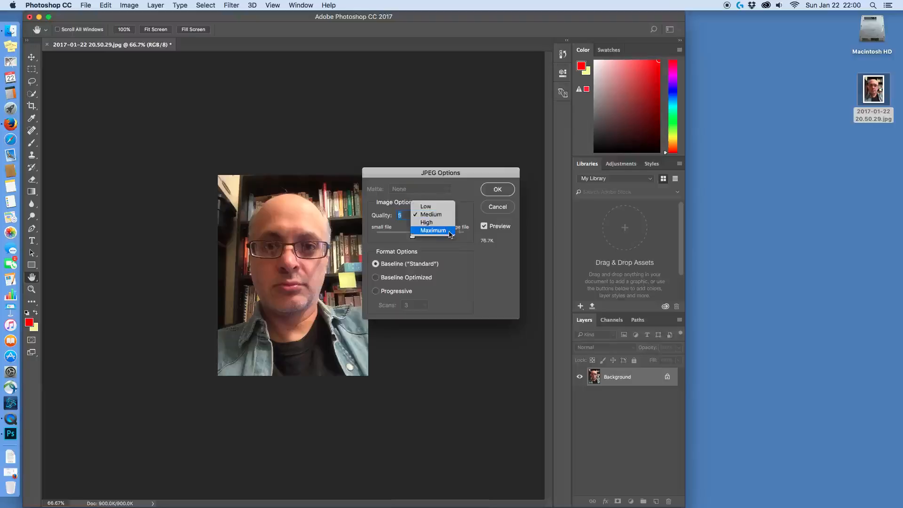
{"action": "left_click", "coordinate": [450, 231]}
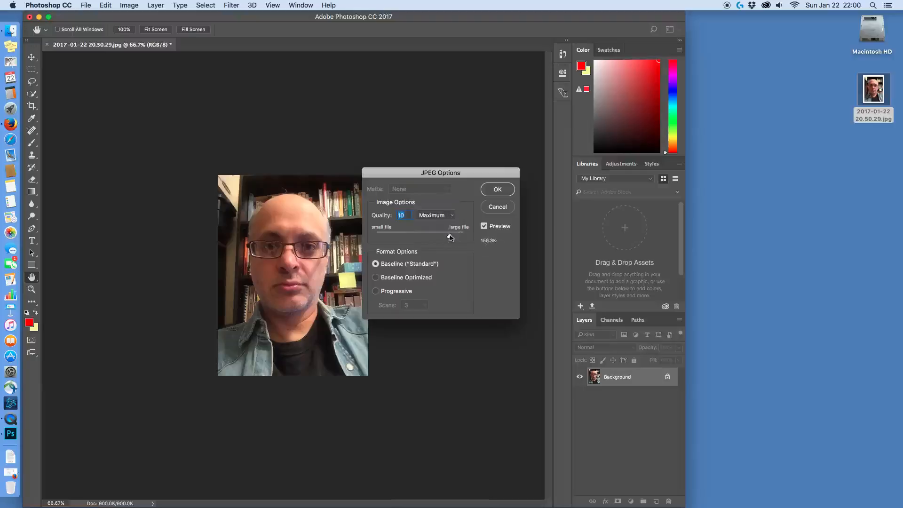
{"action": "left_click_drag", "start_coordinate": [450, 236], "coordinate": [389, 236]}
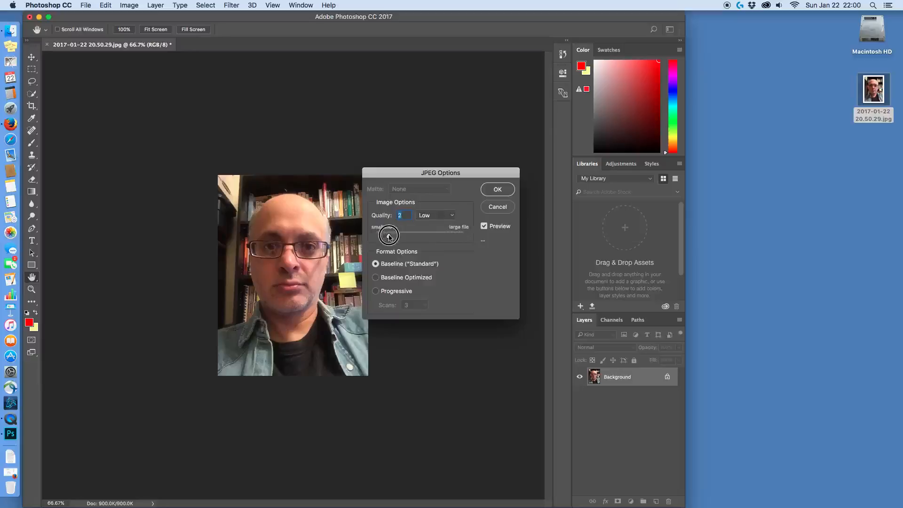
{"action": "left_click_drag", "start_coordinate": [390, 237], "coordinate": [468, 234]}
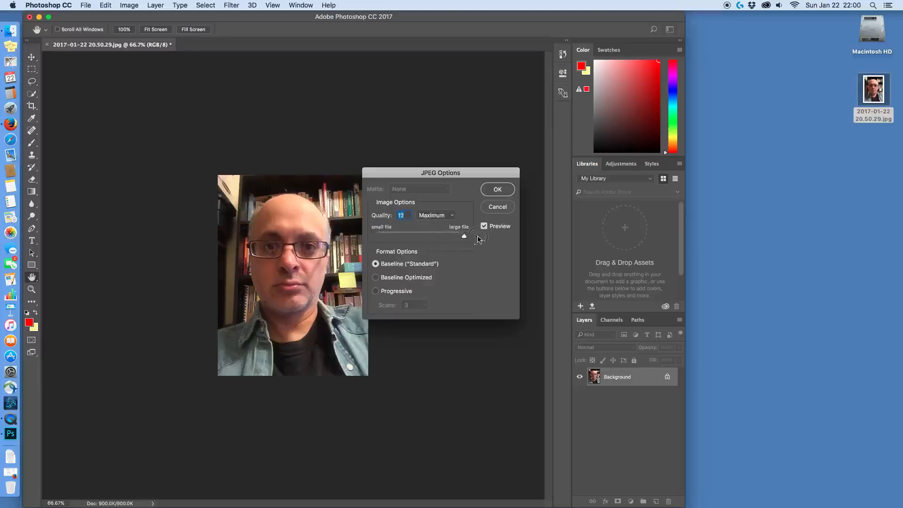
Step: Choose the High quality preset for the JPEG and finish saving the web photo
{"action": "left_click", "coordinate": [452, 219]}
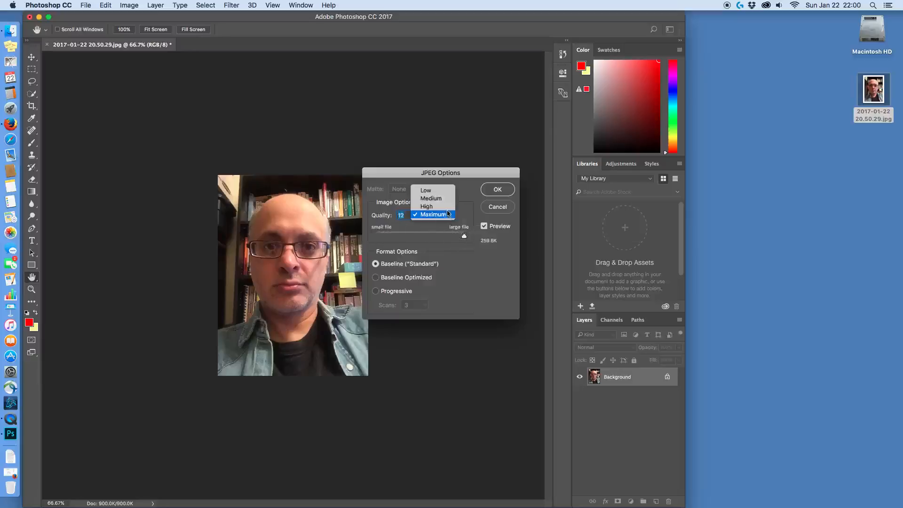
{"action": "left_click", "coordinate": [447, 209]}
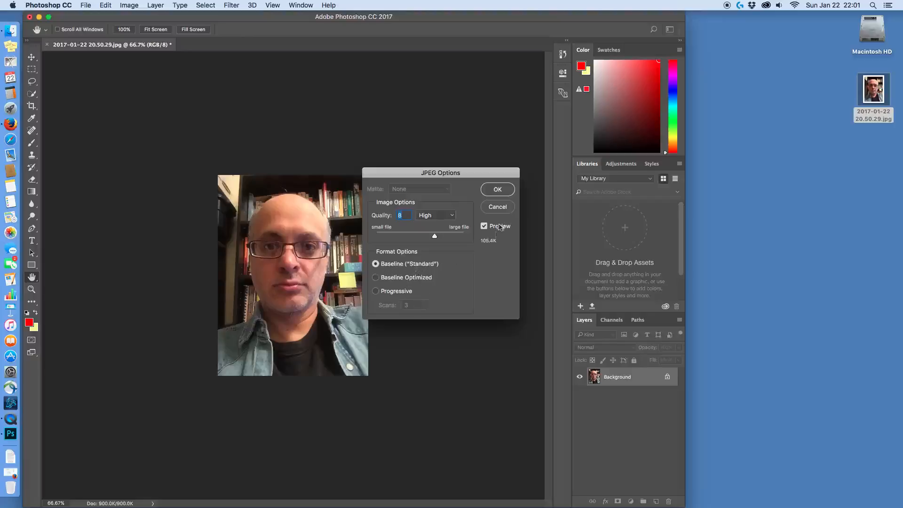
{"action": "left_click", "coordinate": [497, 190]}
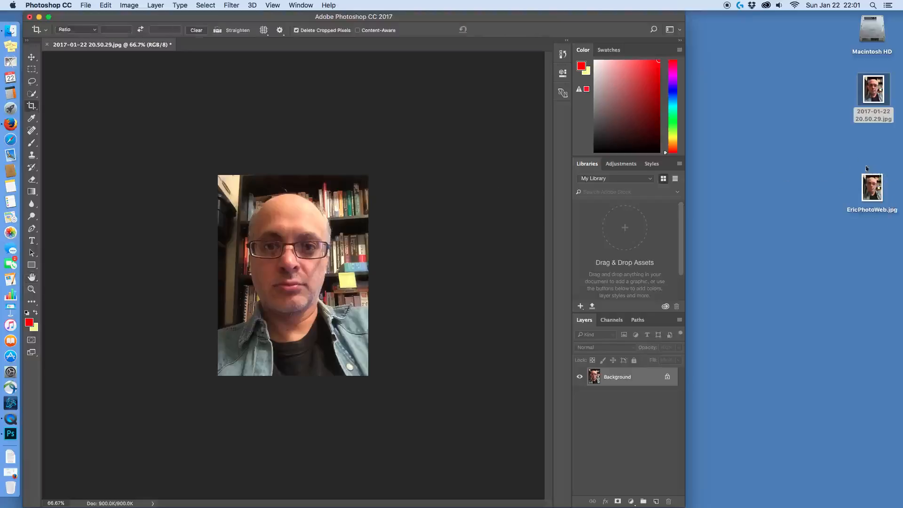
Step: Close the original photo without saving its changes, and select the new web JPEG on the desktop
{"action": "left_click", "coordinate": [845, 188]}
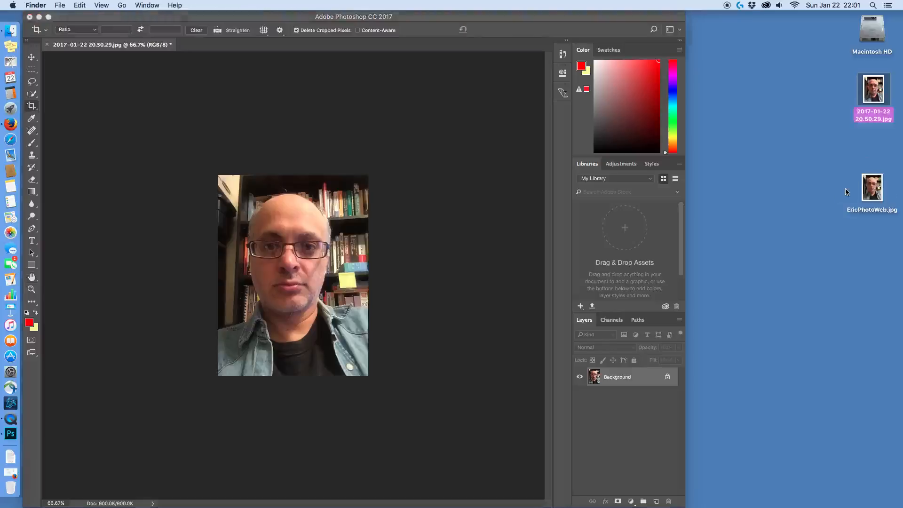
{"action": "left_click", "coordinate": [363, 87]}
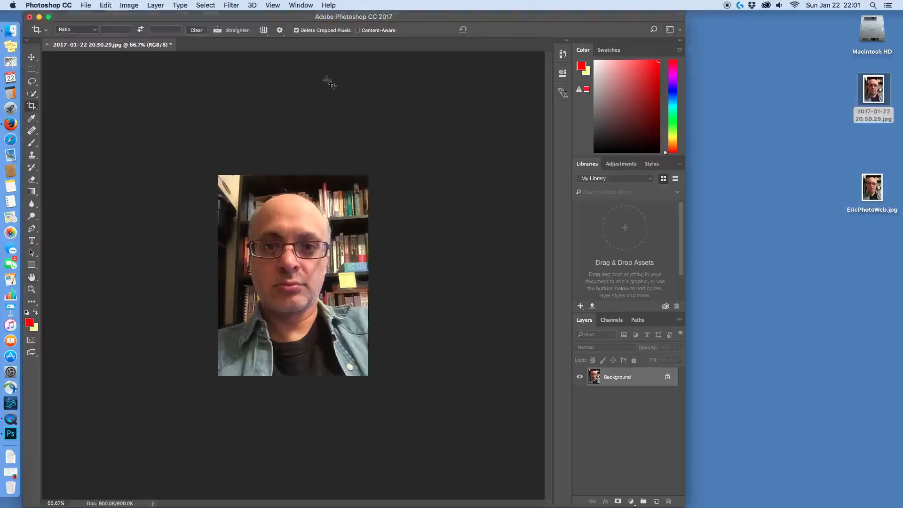
{"action": "left_click", "coordinate": [29, 18]}
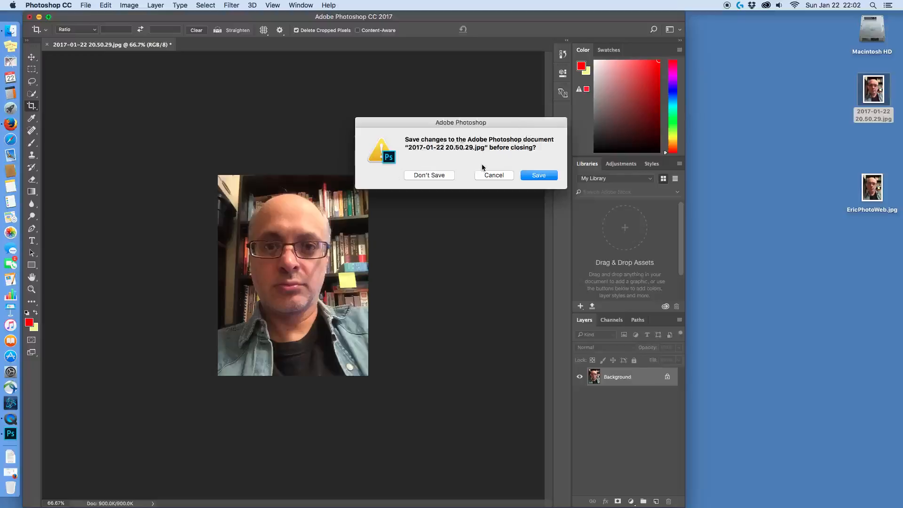
{"action": "left_click", "coordinate": [430, 175]}
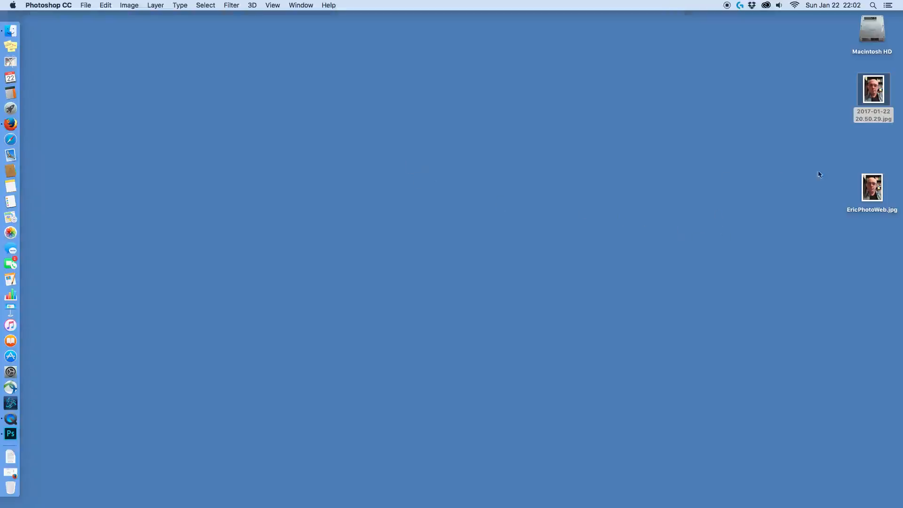
{"action": "left_click_drag", "start_coordinate": [869, 164], "coordinate": [885, 217]}
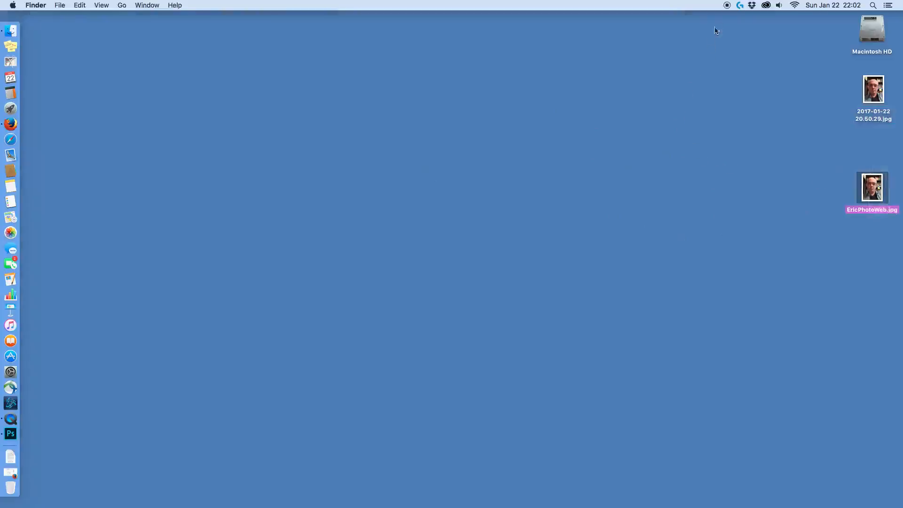
{"action": "left_click", "coordinate": [727, 6]}
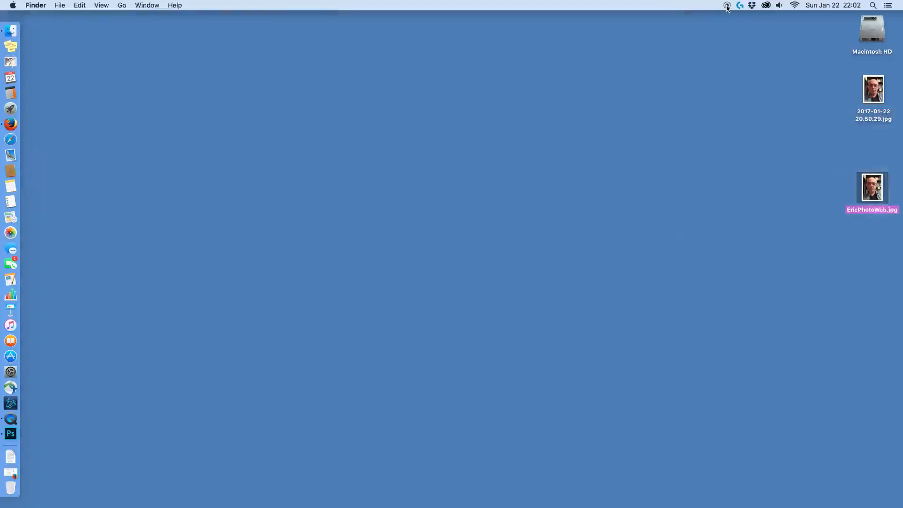